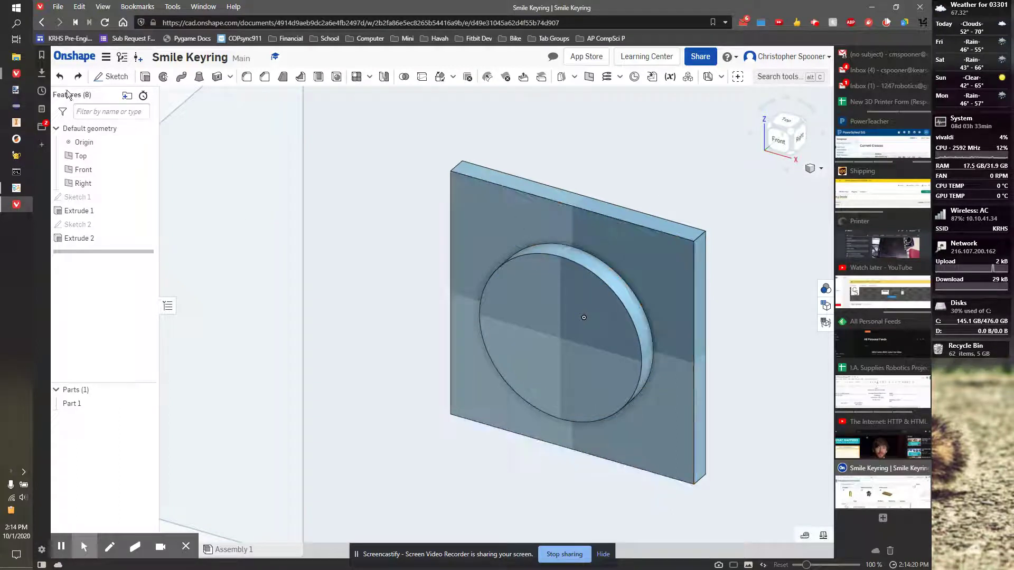
# - Open a new sketch on the raised disc face (Face of Extrude 2), viewed straight on
pyautogui.click(111, 77)
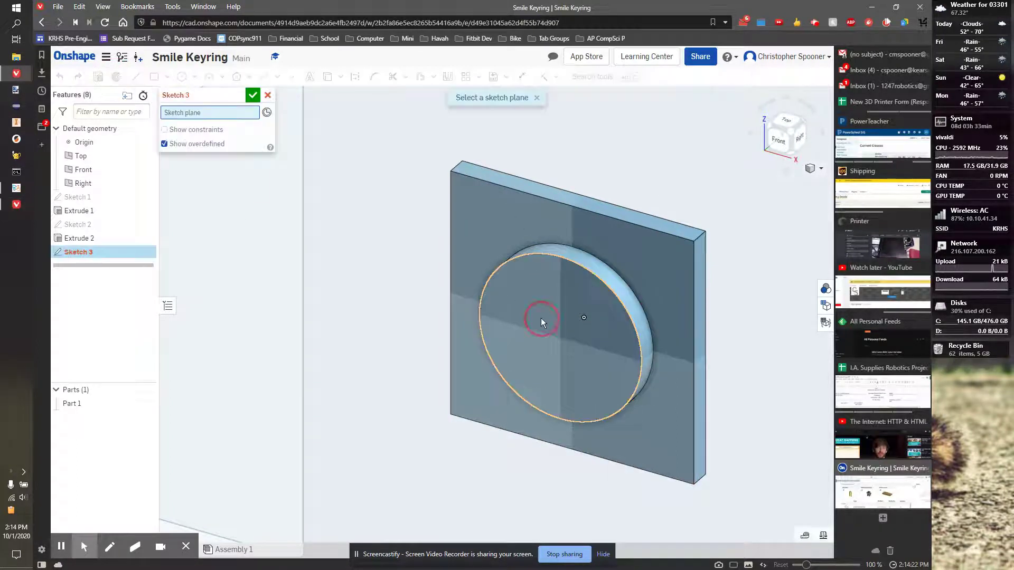
pyautogui.click(540, 318)
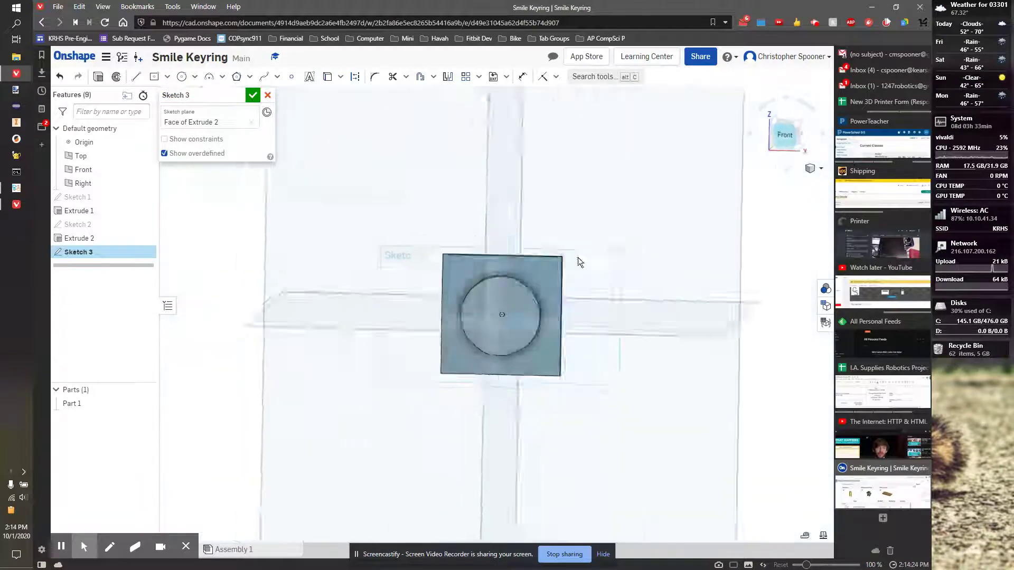
pyautogui.hotkey('alt', 'Tab')
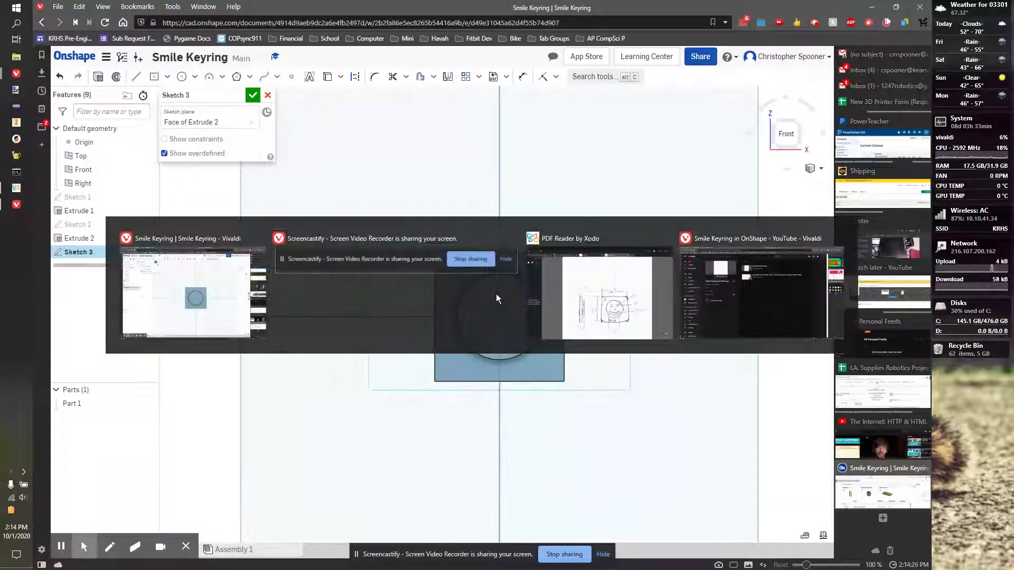
pyautogui.hotkey('alt', 'Tab')
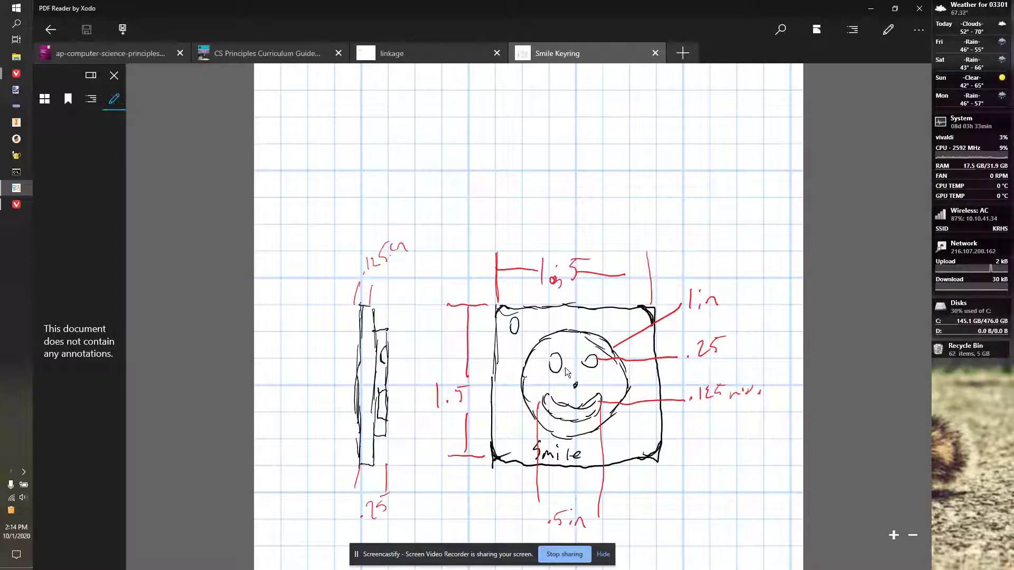
pyautogui.hotkey('alt', 'Tab')
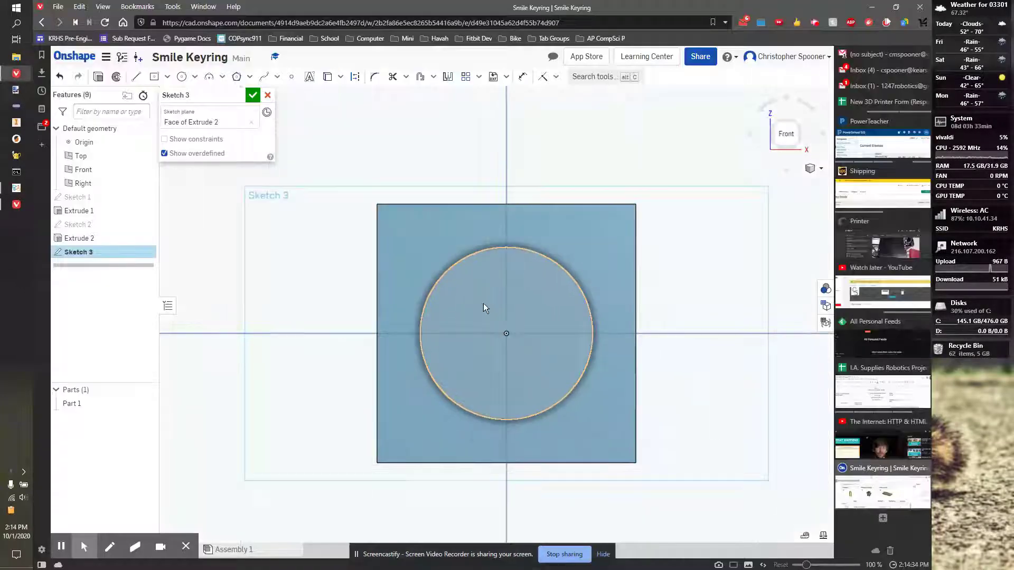
# - Draw a short vertical line in the disc's upper left
pyautogui.scroll(1, 483, 303)
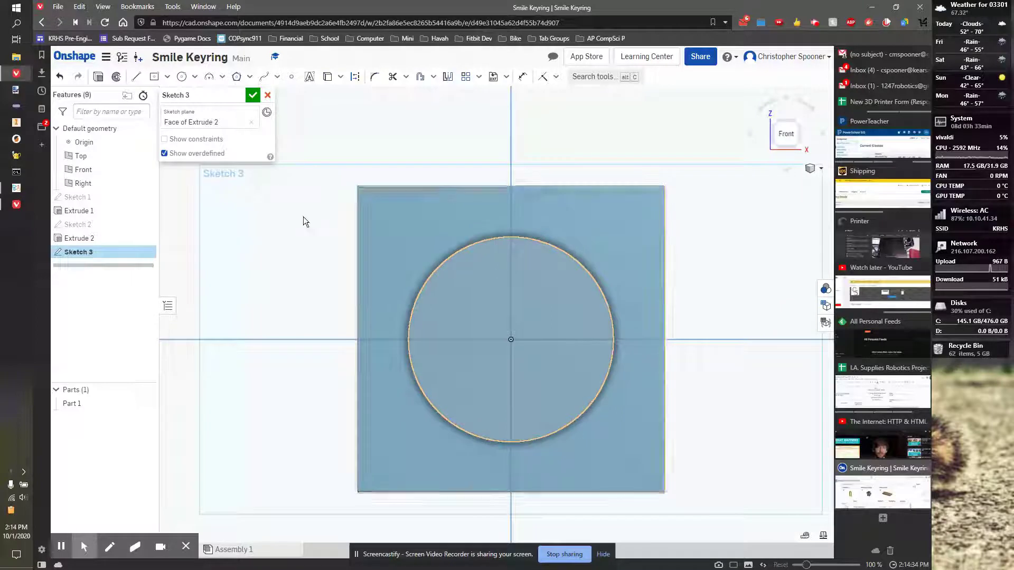
pyautogui.click(135, 77)
pyautogui.click(475, 278)
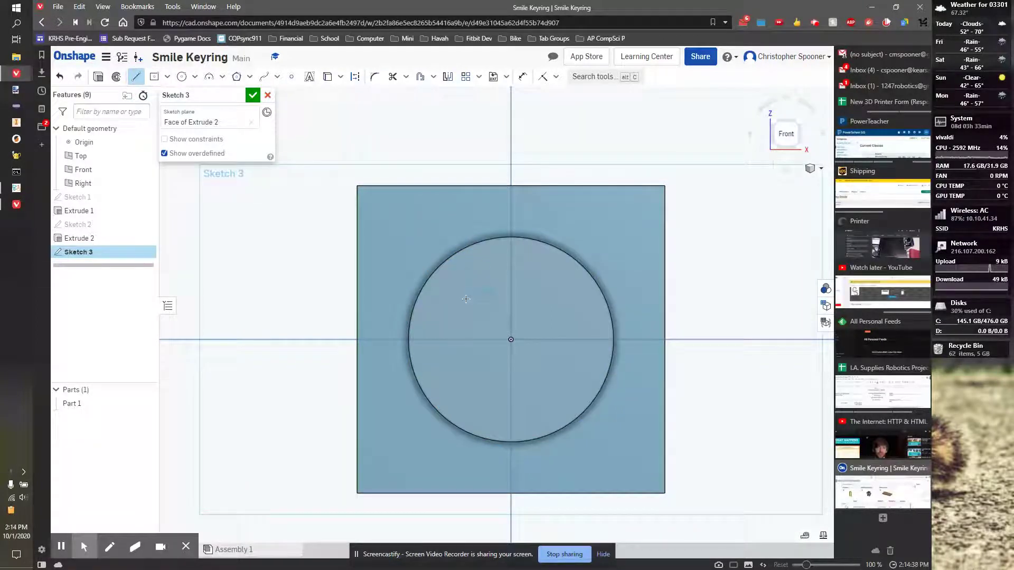
pyautogui.click(470, 303)
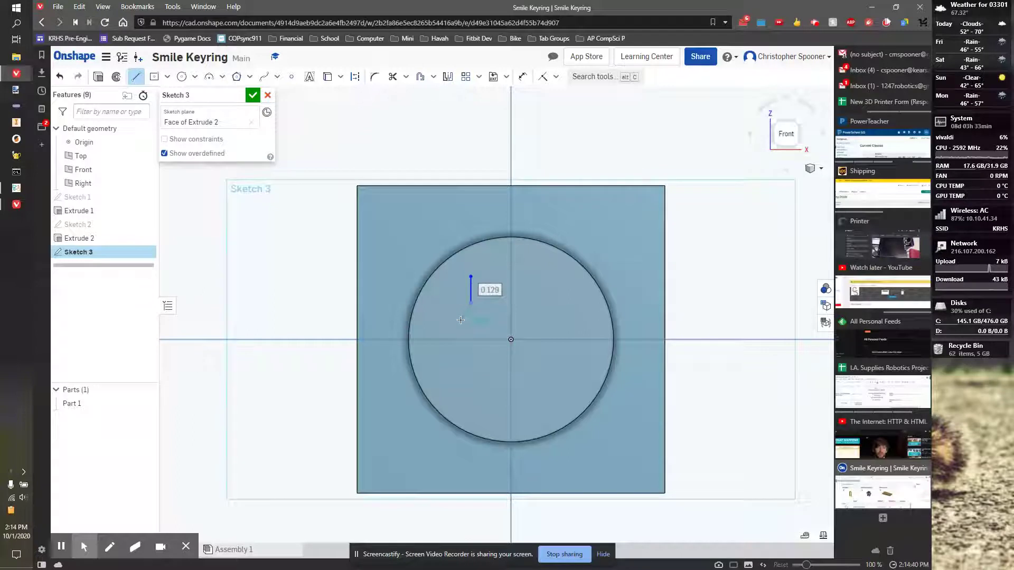
pyautogui.press('Escape')
pyautogui.click(476, 336)
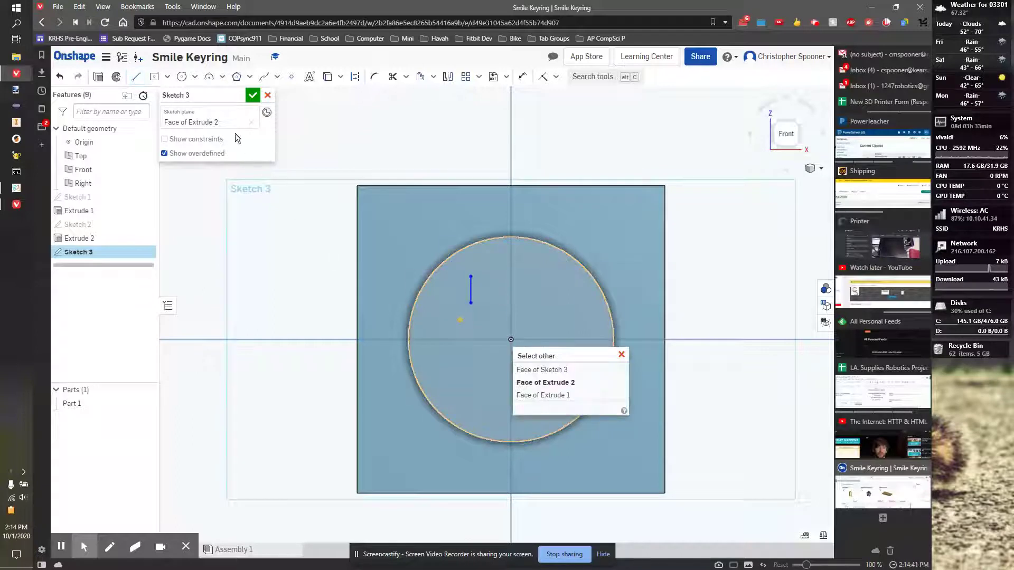
# - Add a 3-point arc between the line's endpoints, bowed left into a semicircle
pyautogui.click(209, 77)
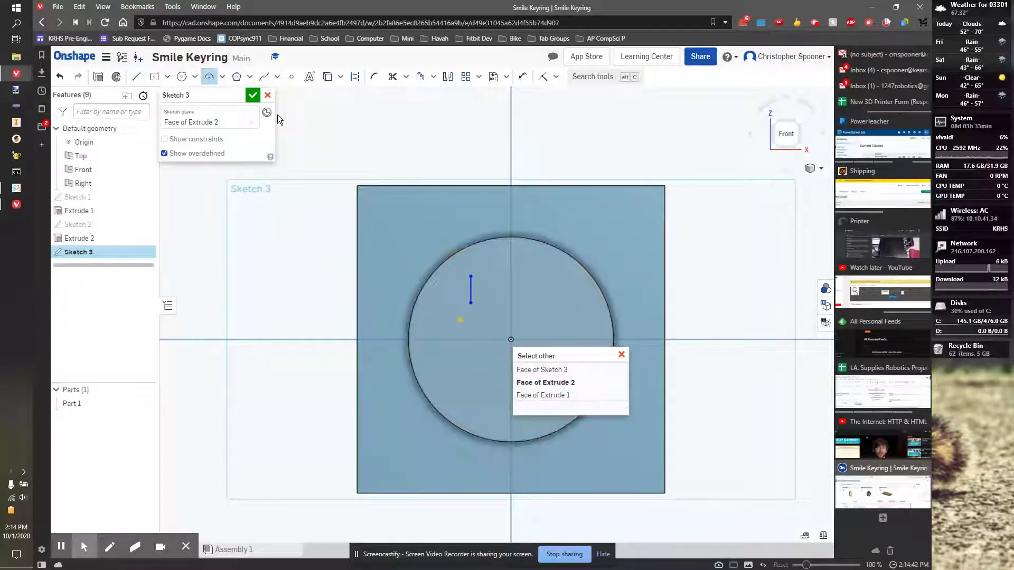
pyautogui.click(471, 276)
pyautogui.click(470, 302)
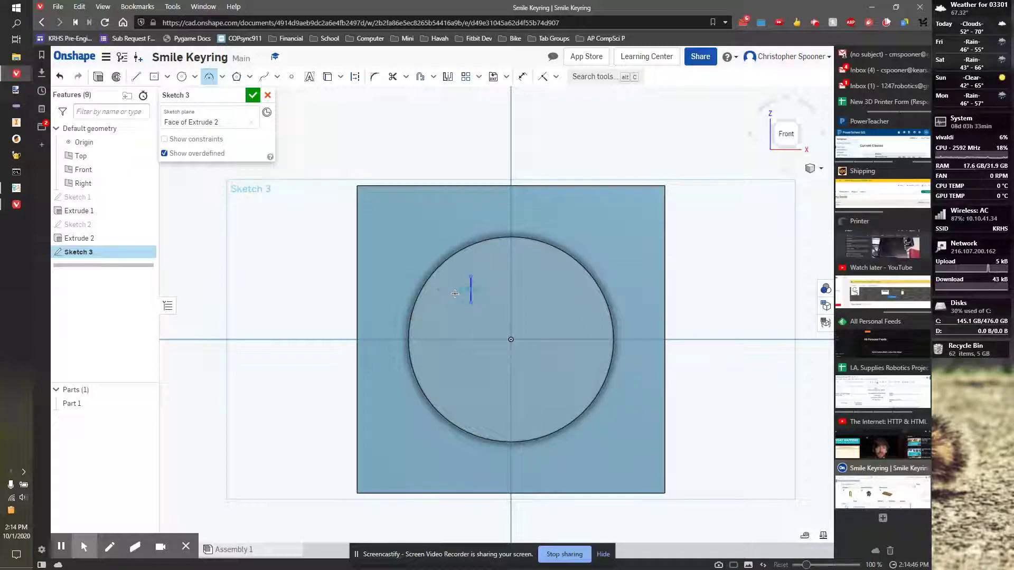
pyautogui.scroll(5, 455, 294)
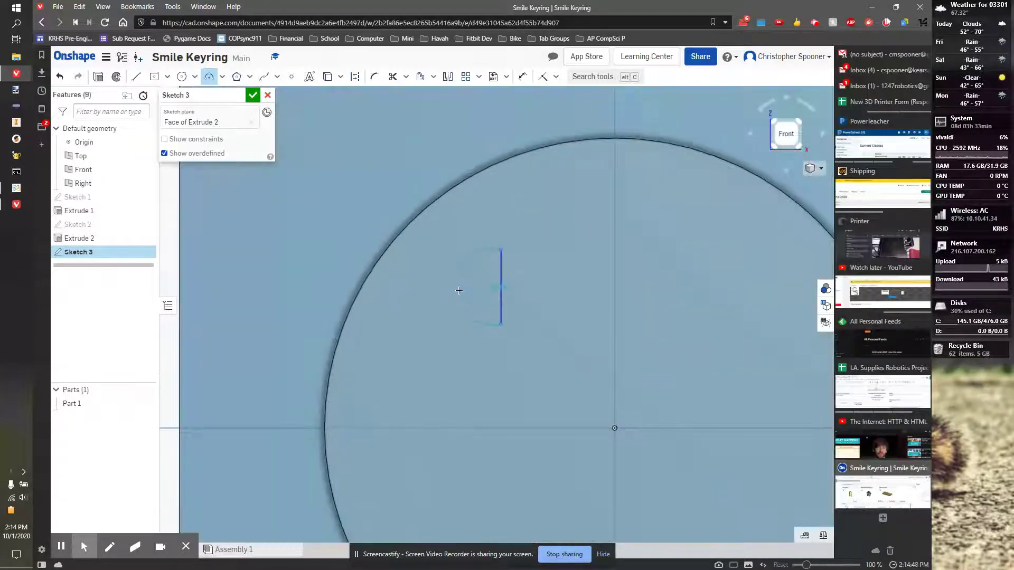
pyautogui.click(444, 287)
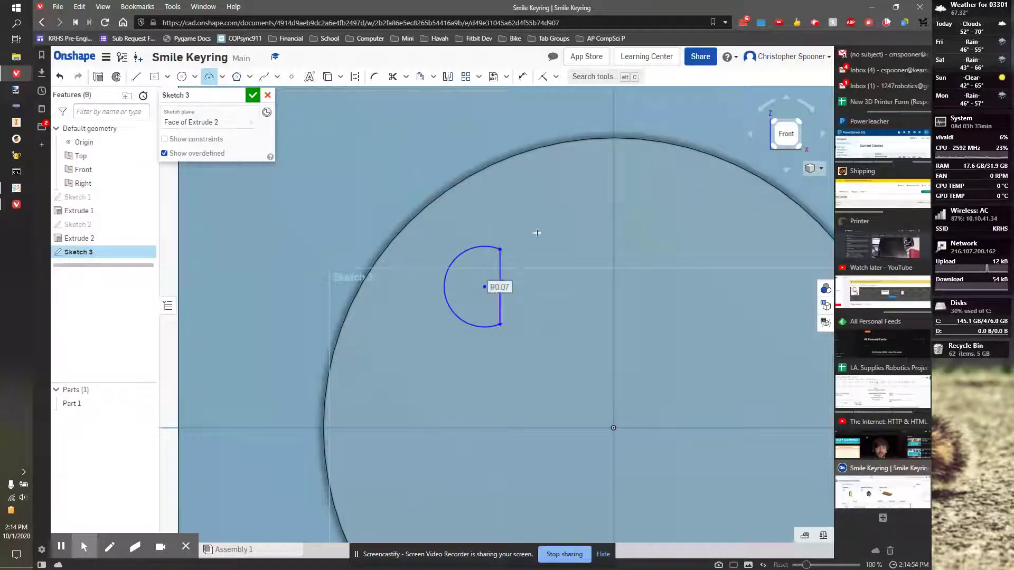
# - Make the arc's centre coincident with the vertical line, then check the design drawing
pyautogui.click(554, 77)
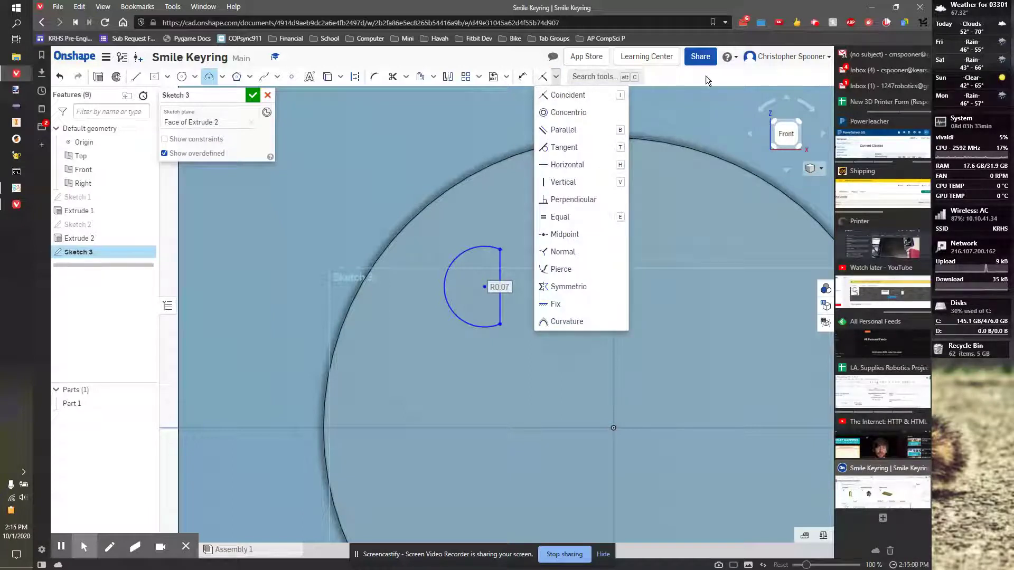
pyautogui.click(566, 97)
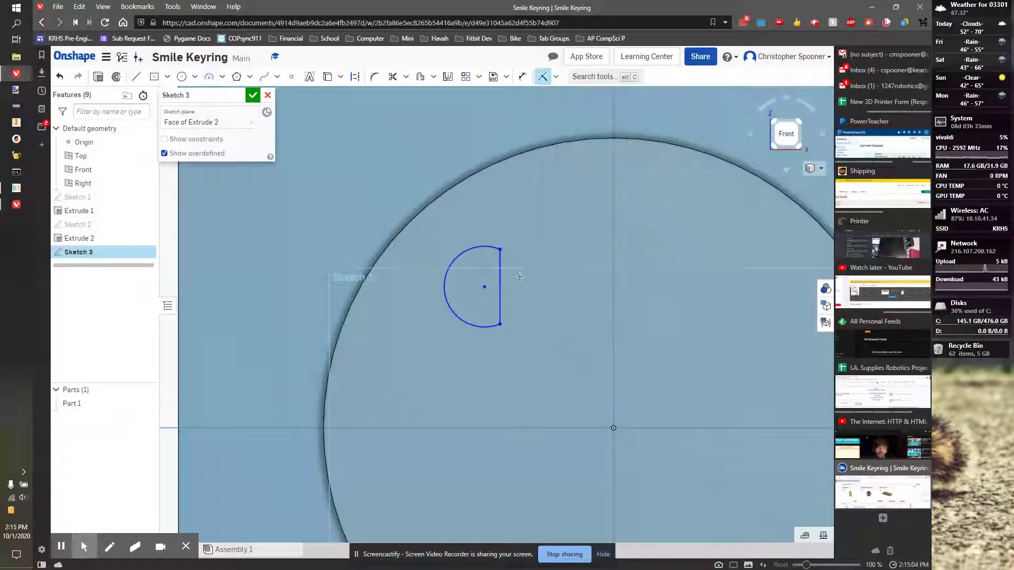
pyautogui.click(484, 287)
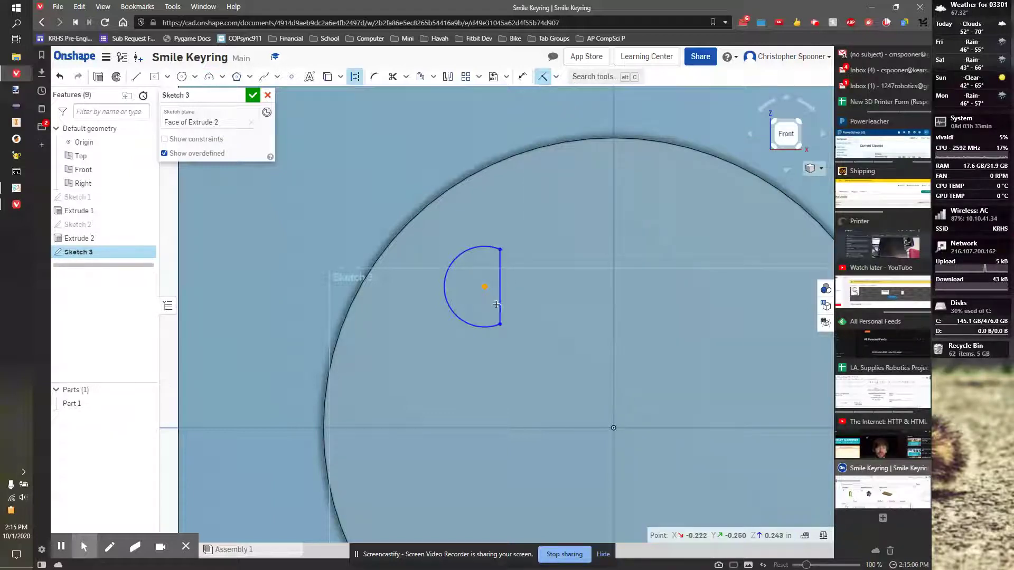
pyautogui.click(500, 304)
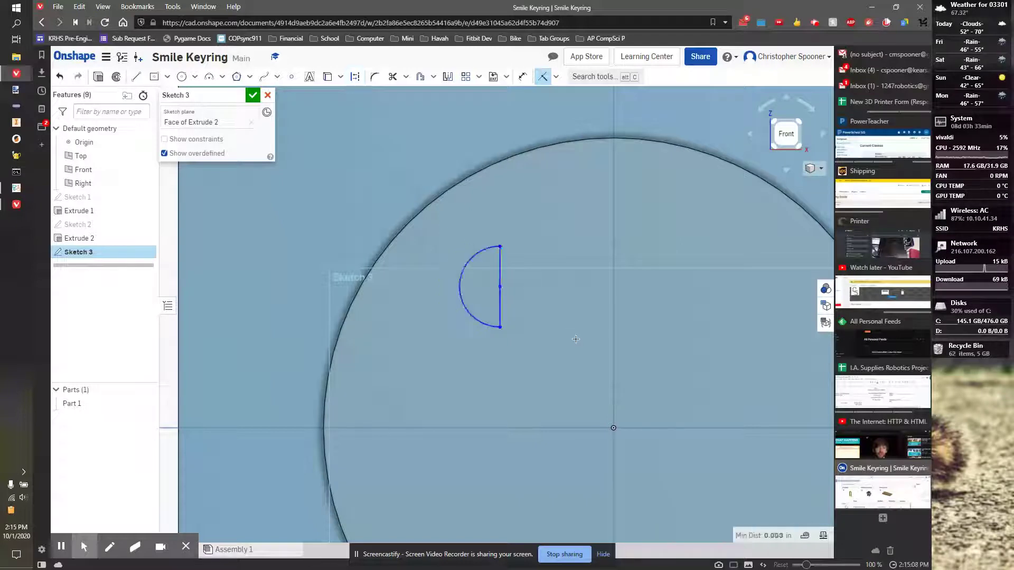
pyautogui.scroll(1, 504, 301)
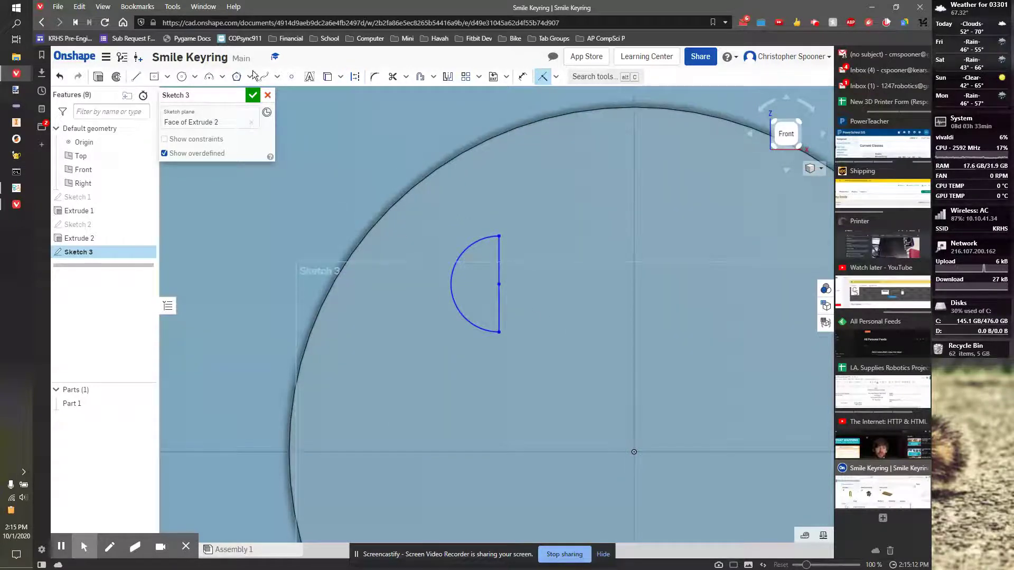
pyautogui.hotkey('alt', 'Tab')
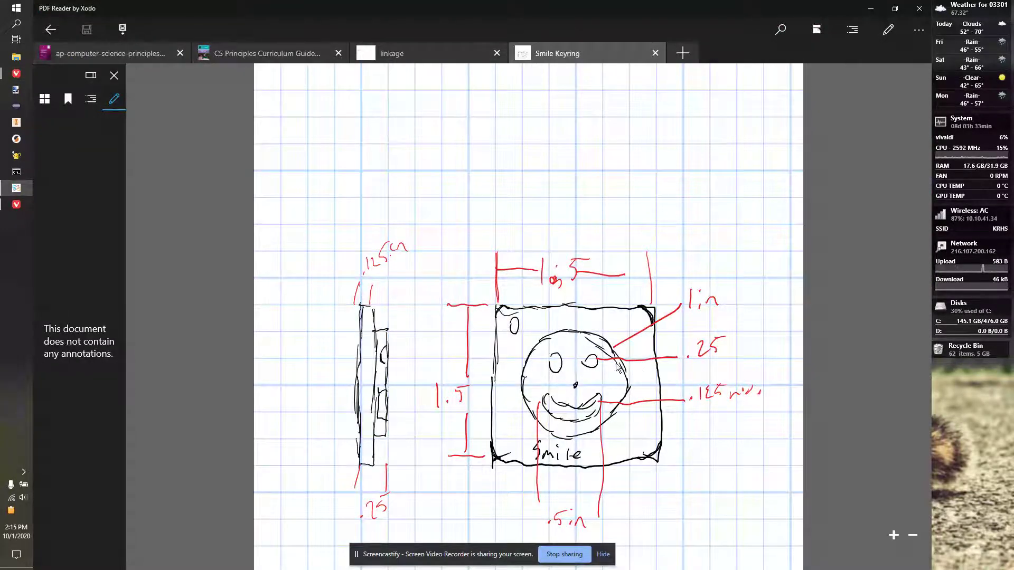
pyautogui.hotkey('alt', 'Tab')
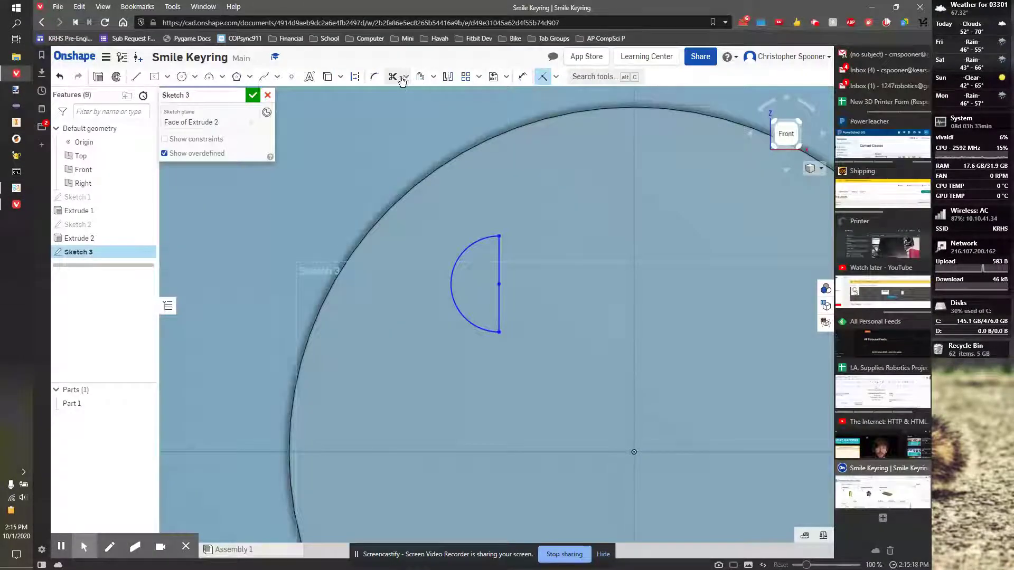
# - Dimension the eye's vertical line to 0.25 and compare it with the drawing
pyautogui.click(523, 76)
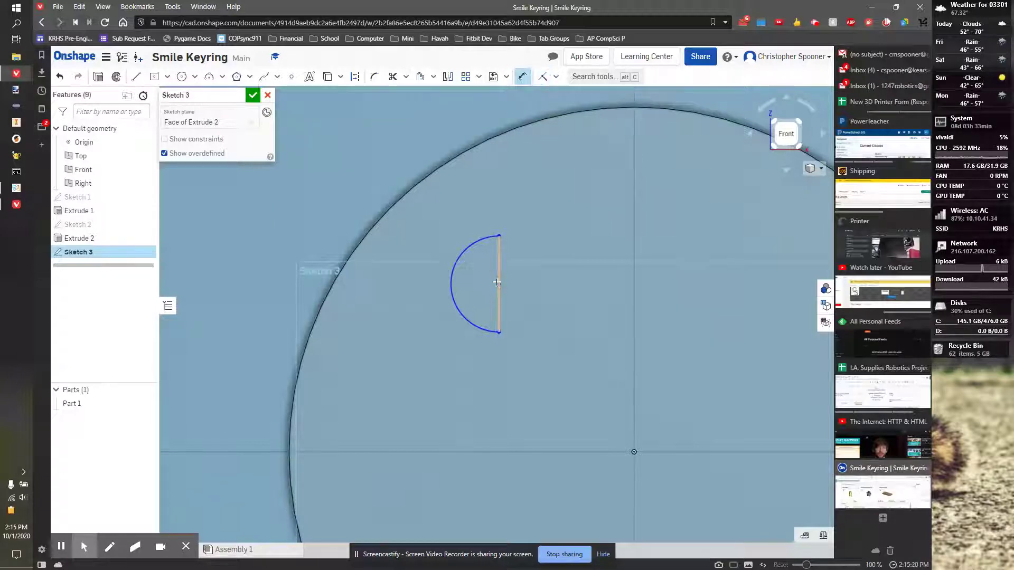
pyautogui.click(496, 282)
pyautogui.click(546, 281)
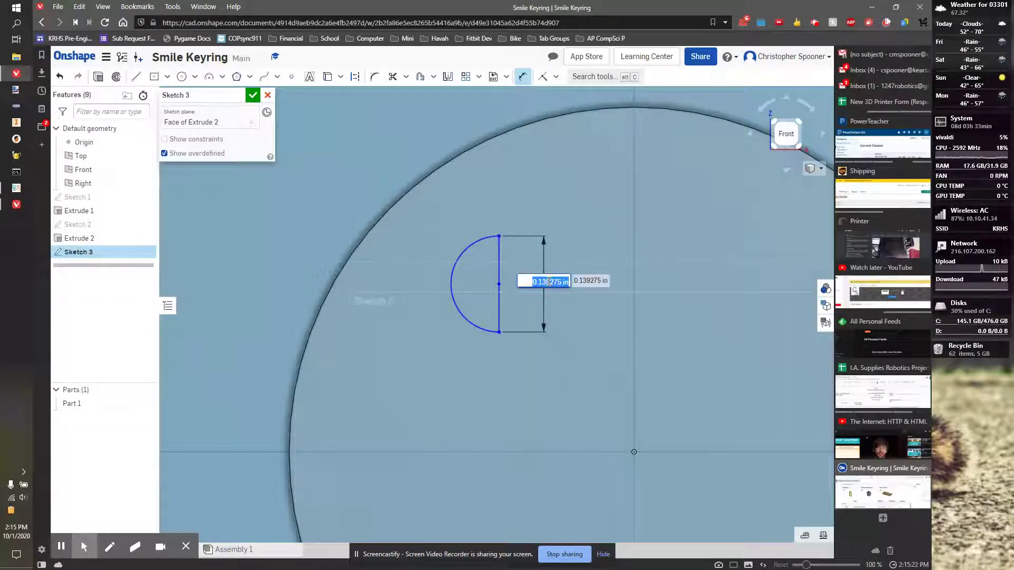
pyautogui.write('0.25')
pyautogui.press('Return')
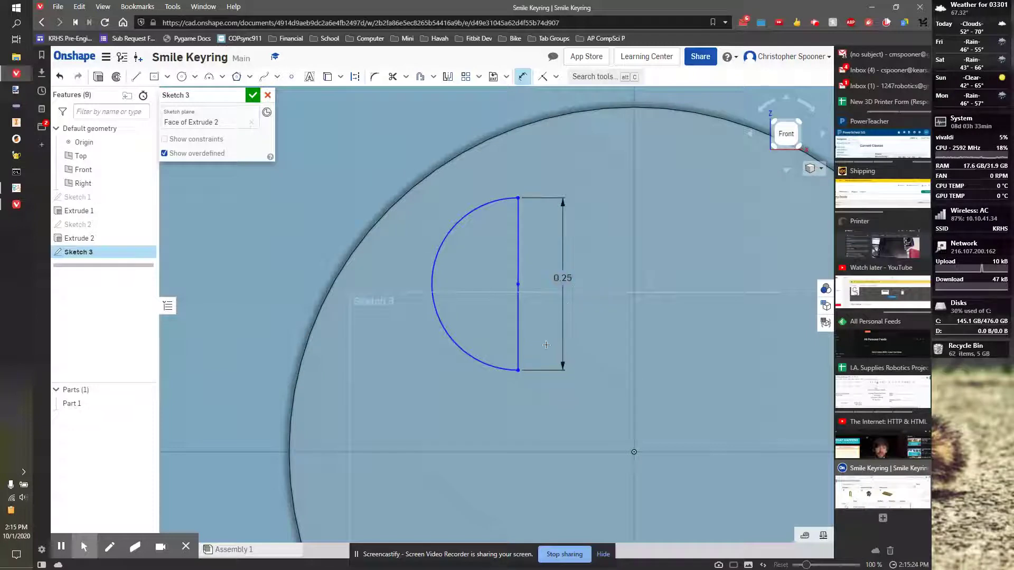
pyautogui.hotkey('alt', 'Tab')
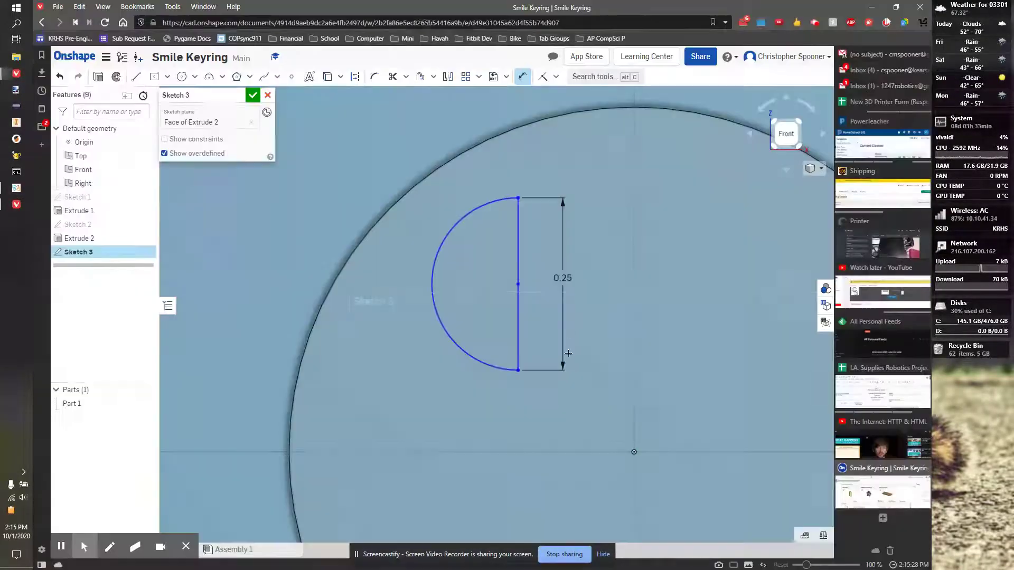
pyautogui.hotkey('alt', 'Tab')
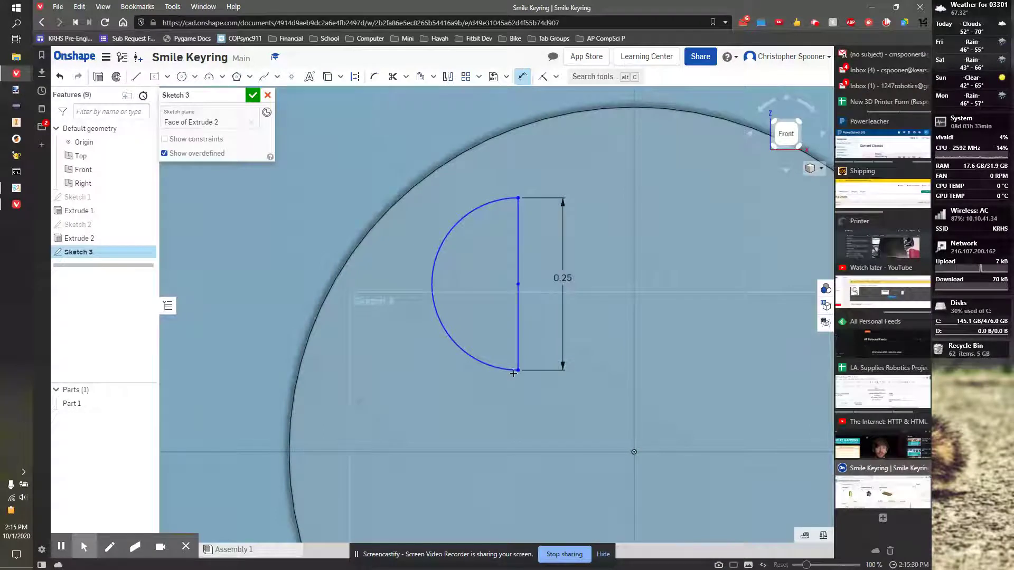
# - Dimension the half-circle's lower endpoint 0.125 vertically above the disc centre
pyautogui.click(514, 372)
pyautogui.click(635, 451)
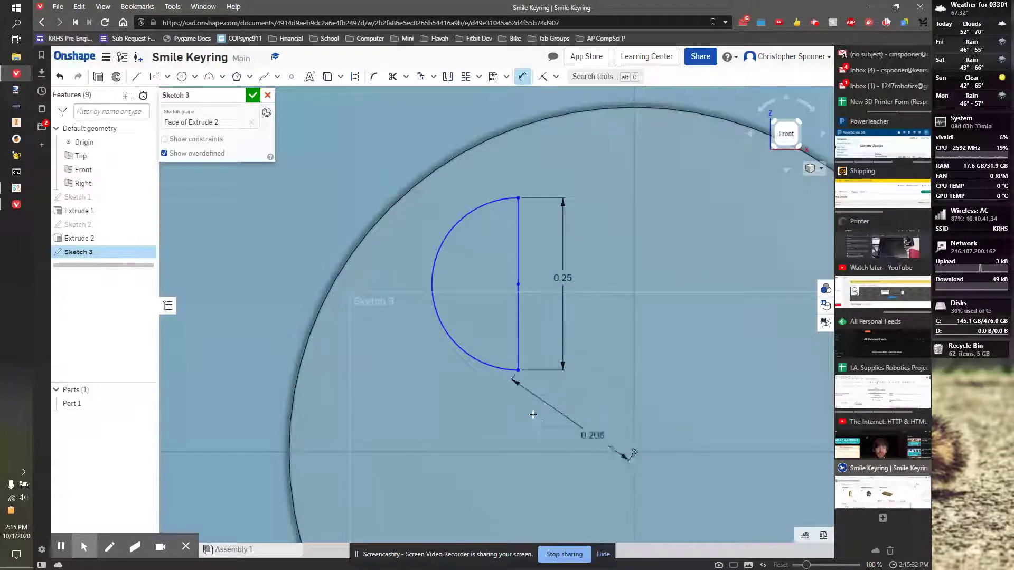
pyautogui.click(473, 409)
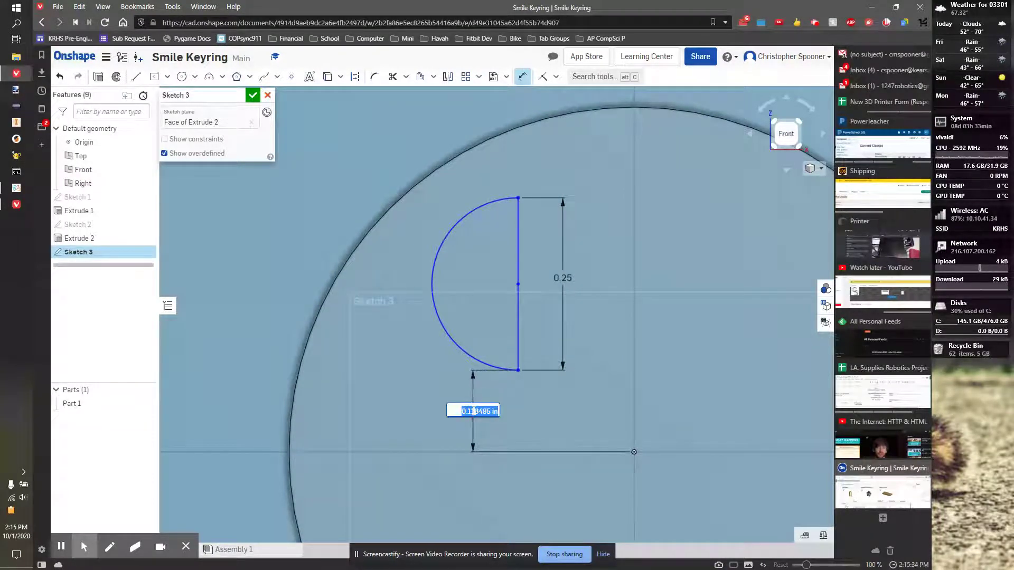
pyautogui.press('BackSpace')
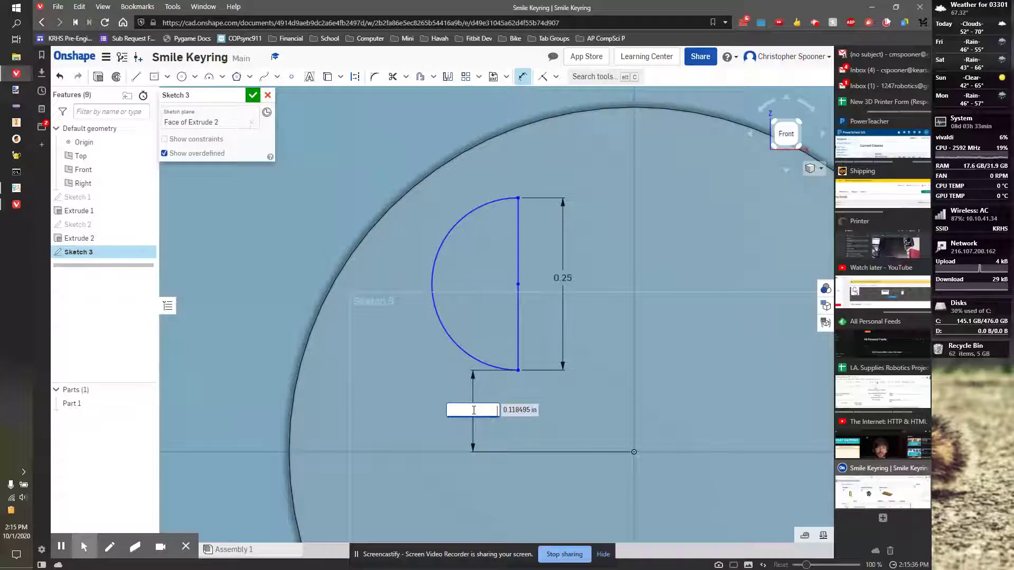
pyautogui.write('.125')
pyautogui.press('Return')
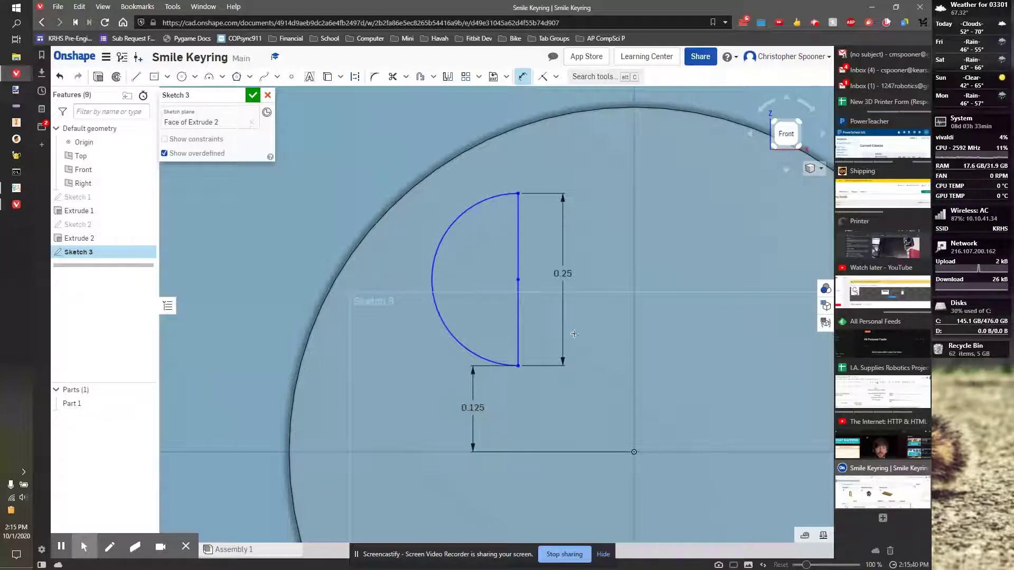
pyautogui.hotkey('alt', 'Tab')
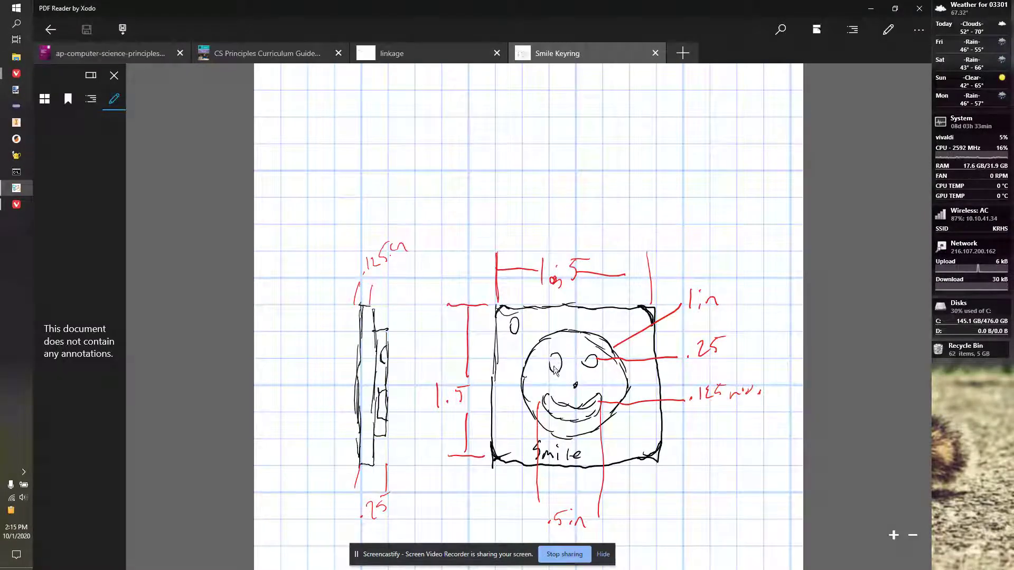
# - Dimension the eye's straight edge 0.188 horizontally from the disc centre
pyautogui.hotkey('alt', 'Tab')
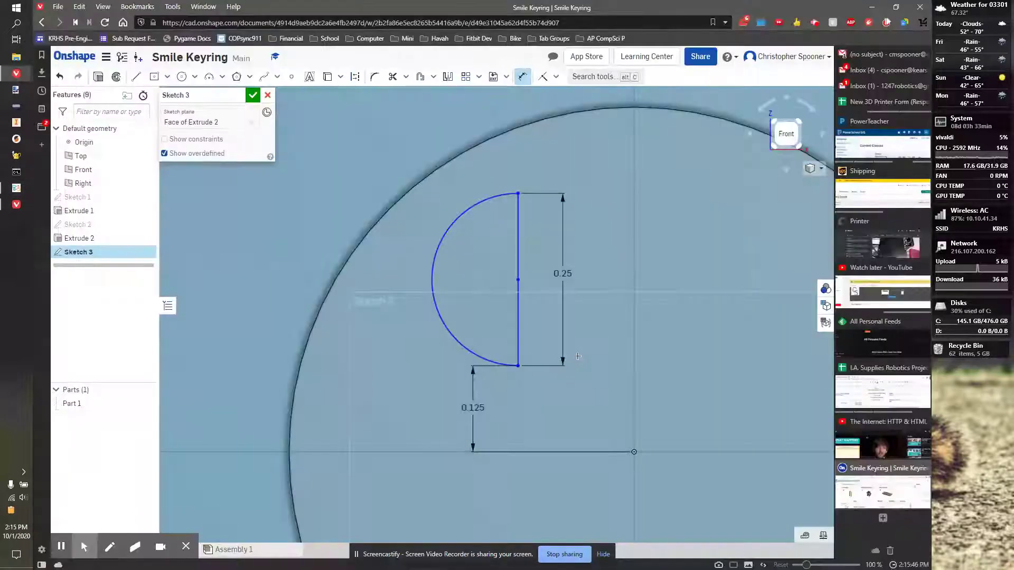
pyautogui.press('Escape')
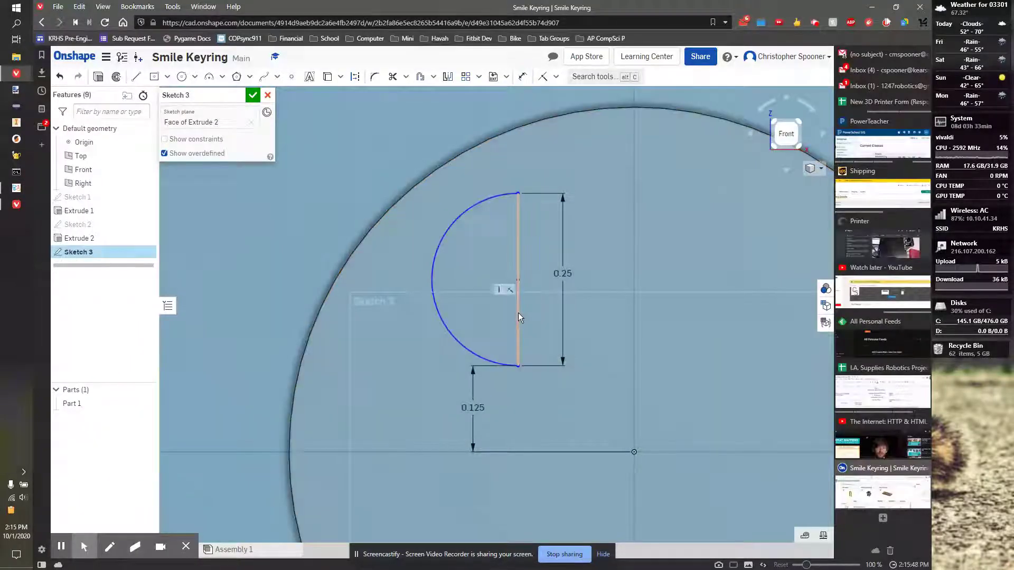
pyautogui.click(518, 313)
pyautogui.click(633, 452)
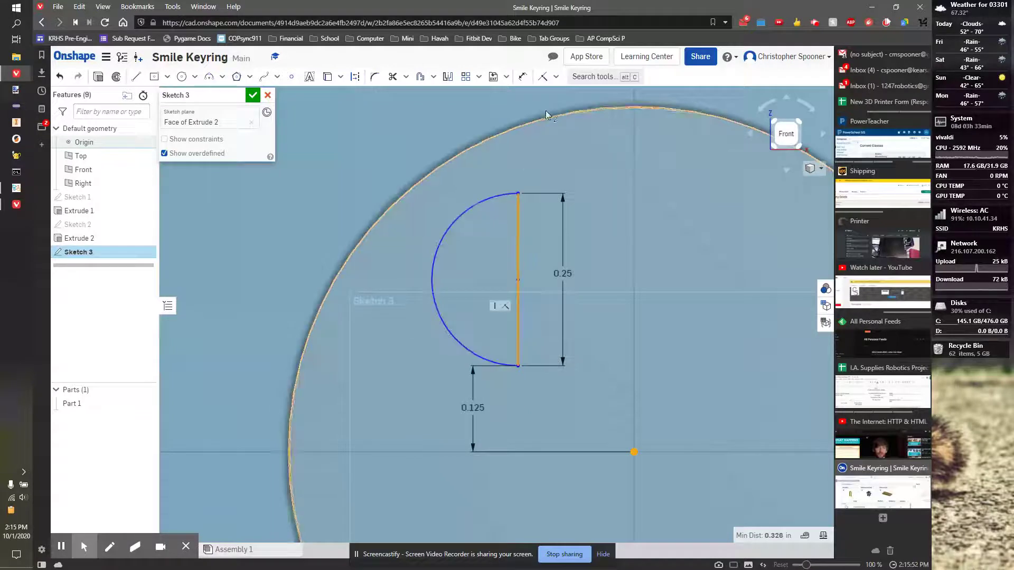
pyautogui.click(520, 77)
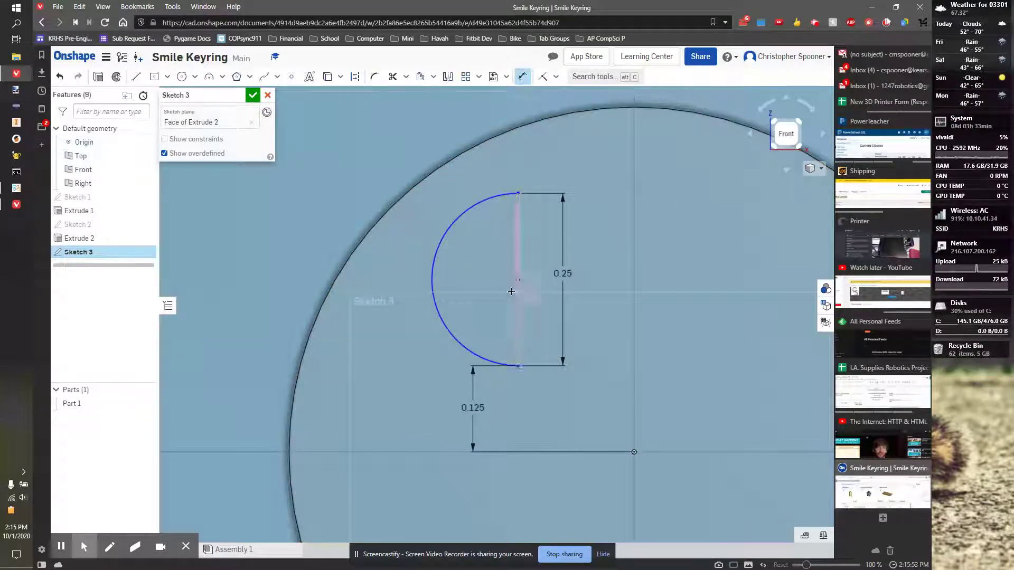
pyautogui.click(634, 452)
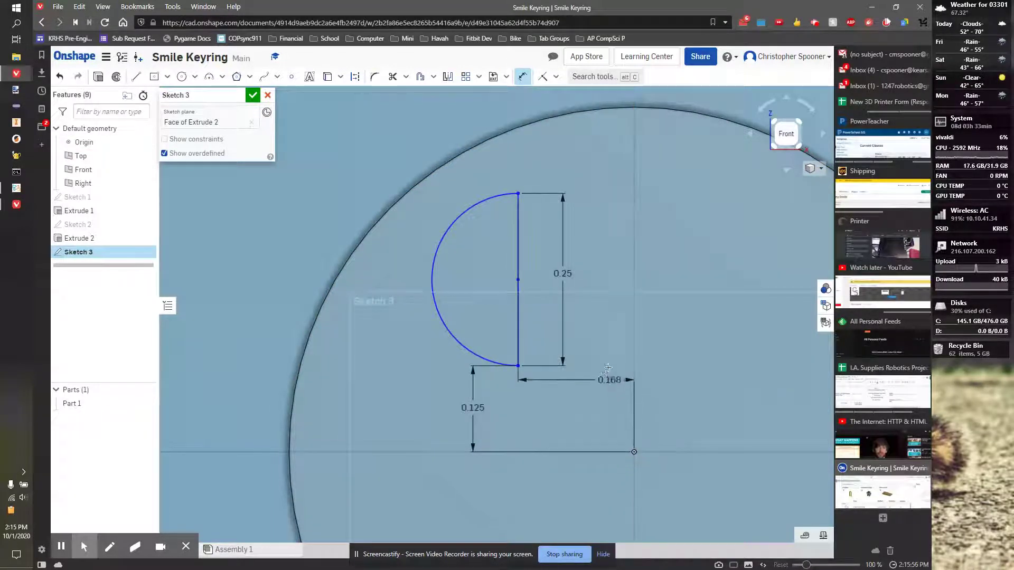
pyautogui.click(603, 363)
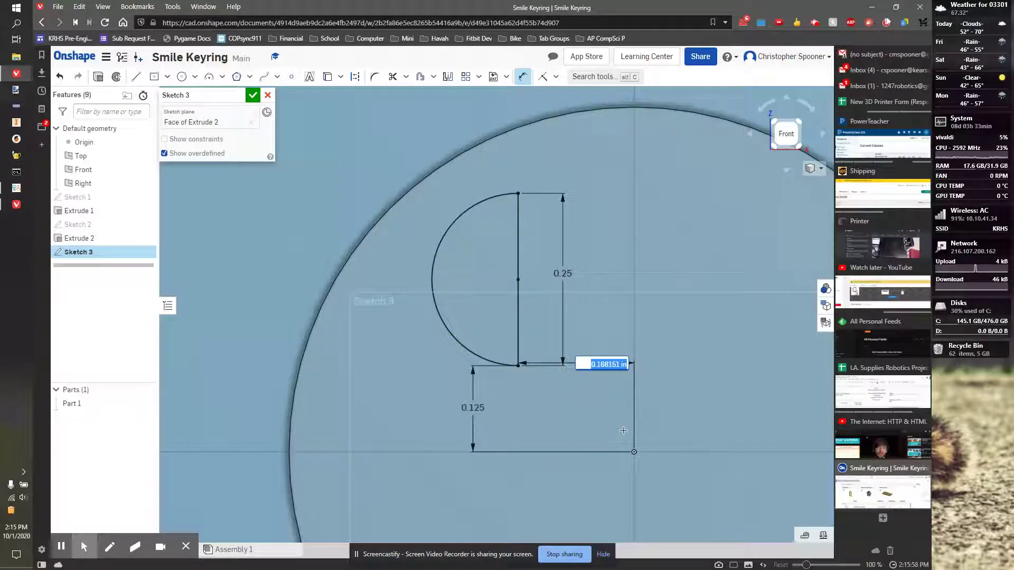
pyautogui.press('BackSpace')
pyautogui.press('Return')
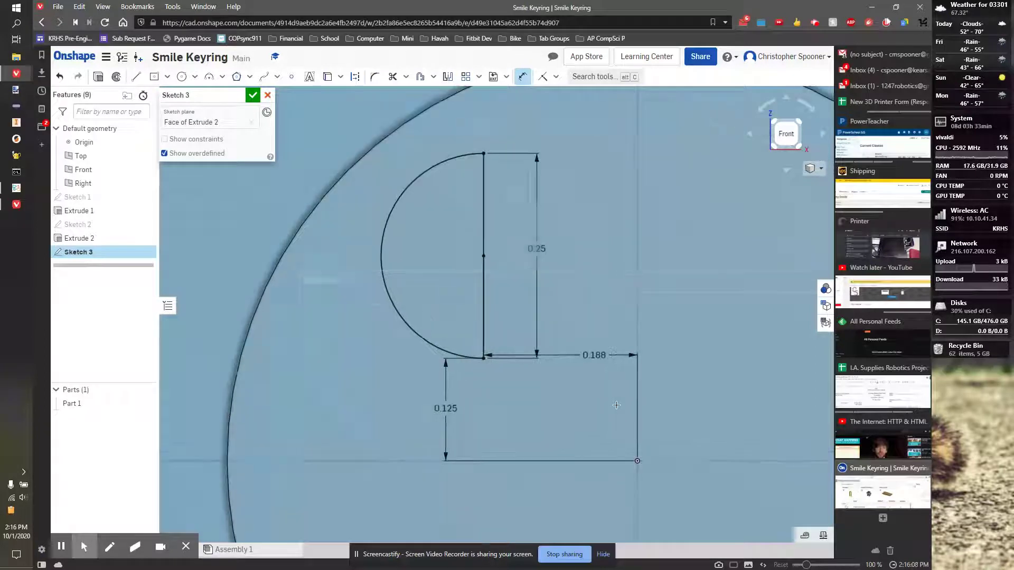
pyautogui.scroll(-2, 614, 402)
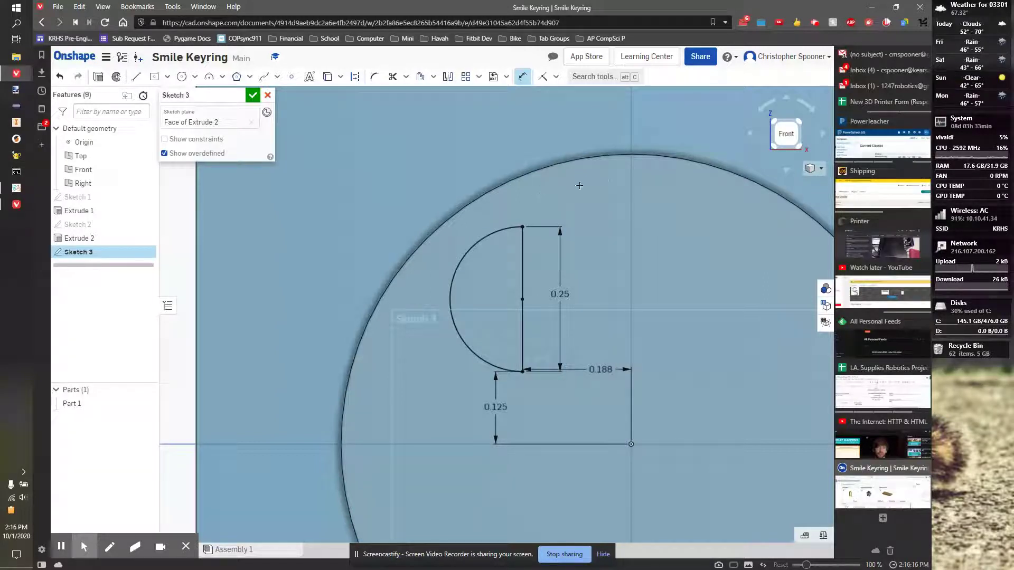
pyautogui.click(798, 123)
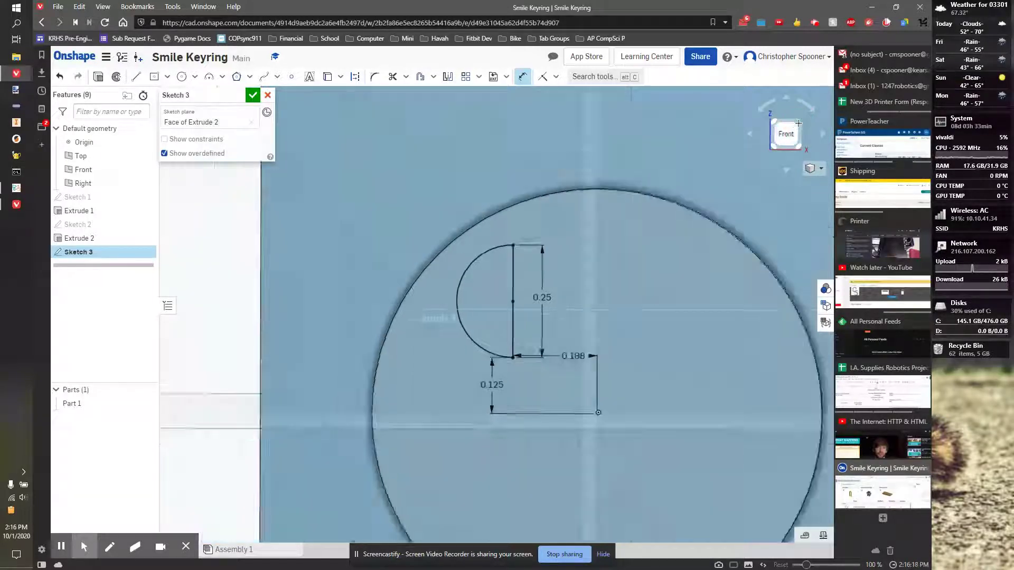
# - Finish the sketch and revolve the half-circle fully about its straight edge as a Remove cut
pyautogui.scroll(5, 495, 312)
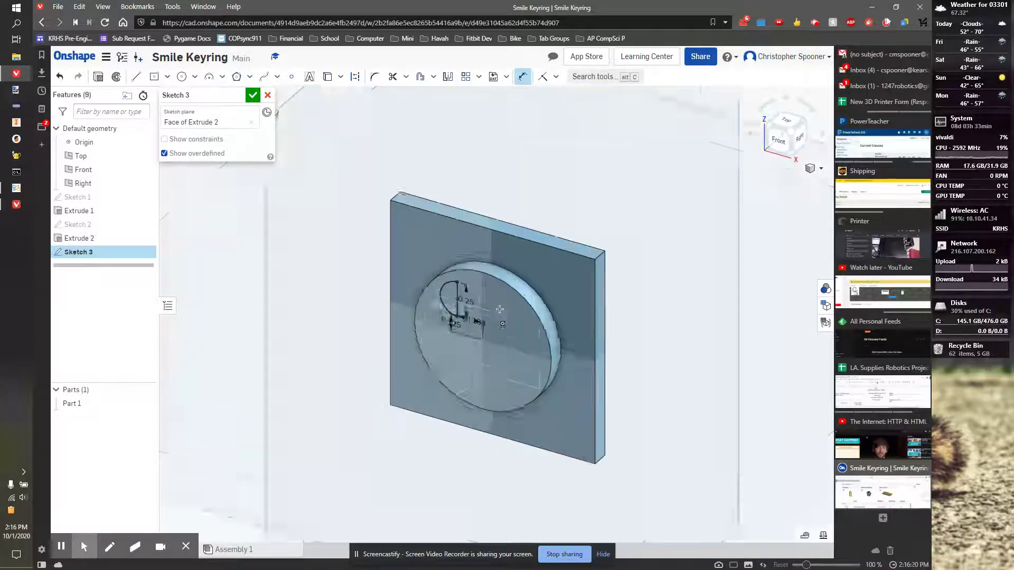
pyautogui.click(252, 95)
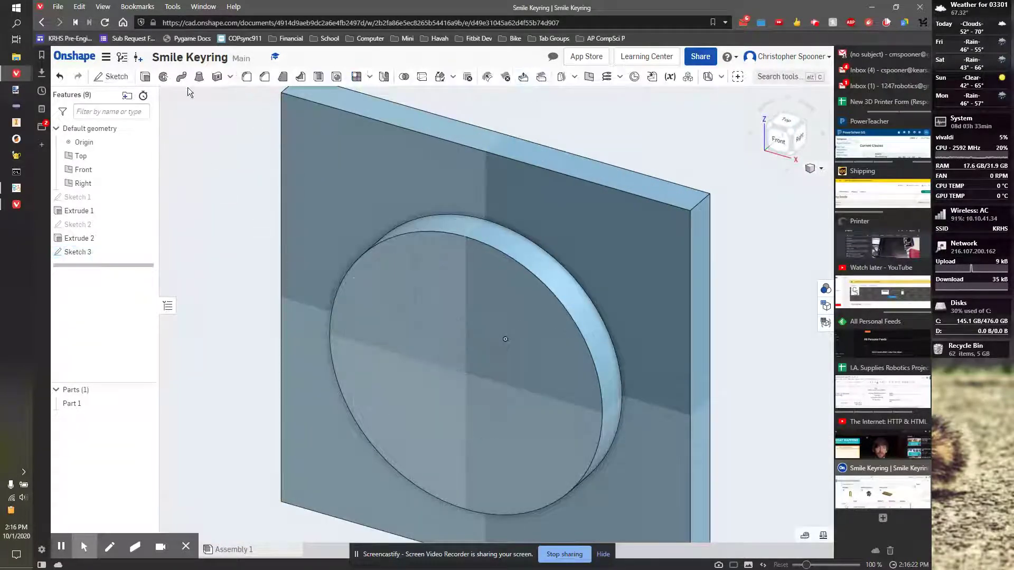
pyautogui.click(164, 77)
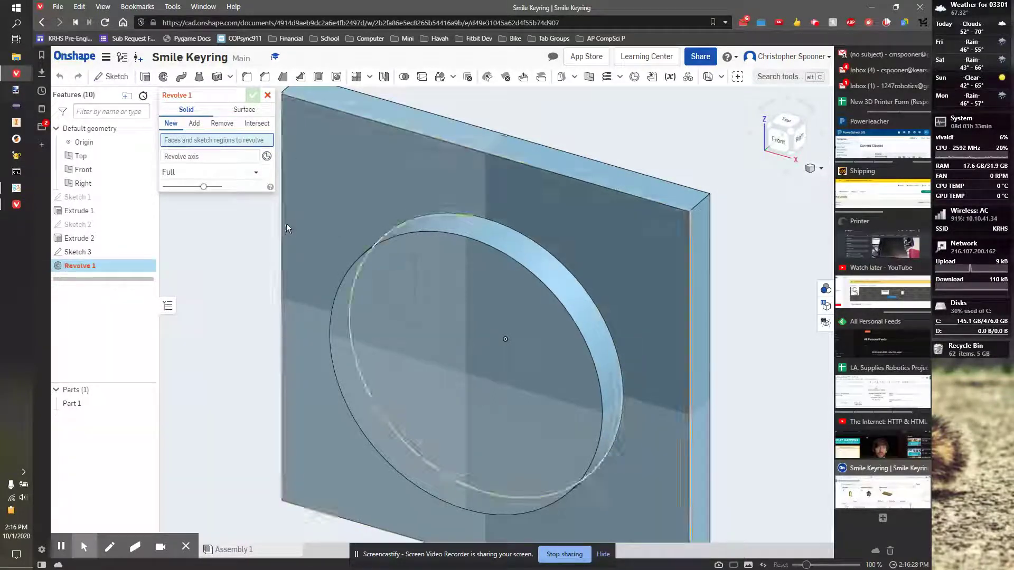
pyautogui.click(401, 296)
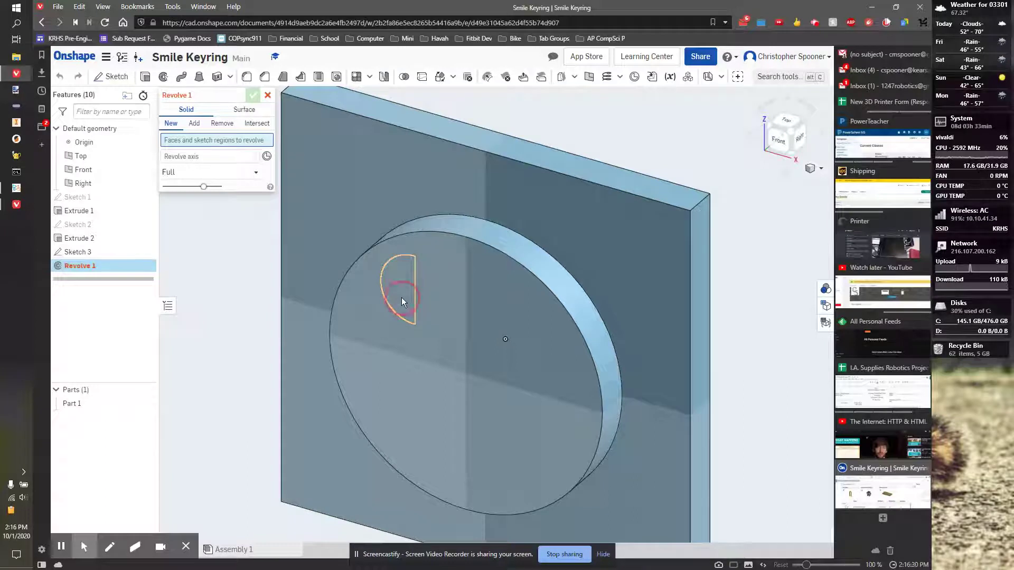
pyautogui.click(190, 165)
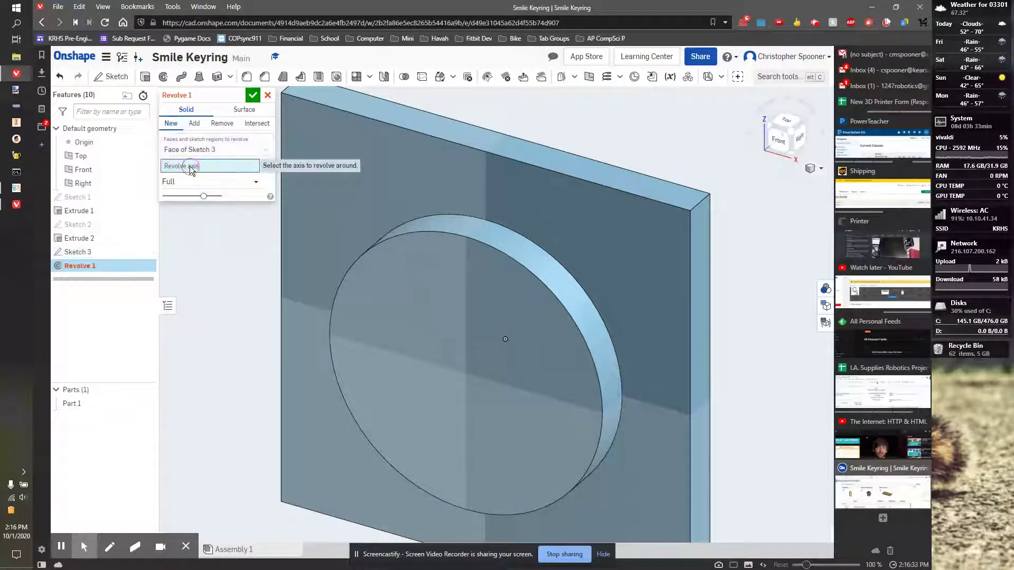
pyautogui.click(414, 270)
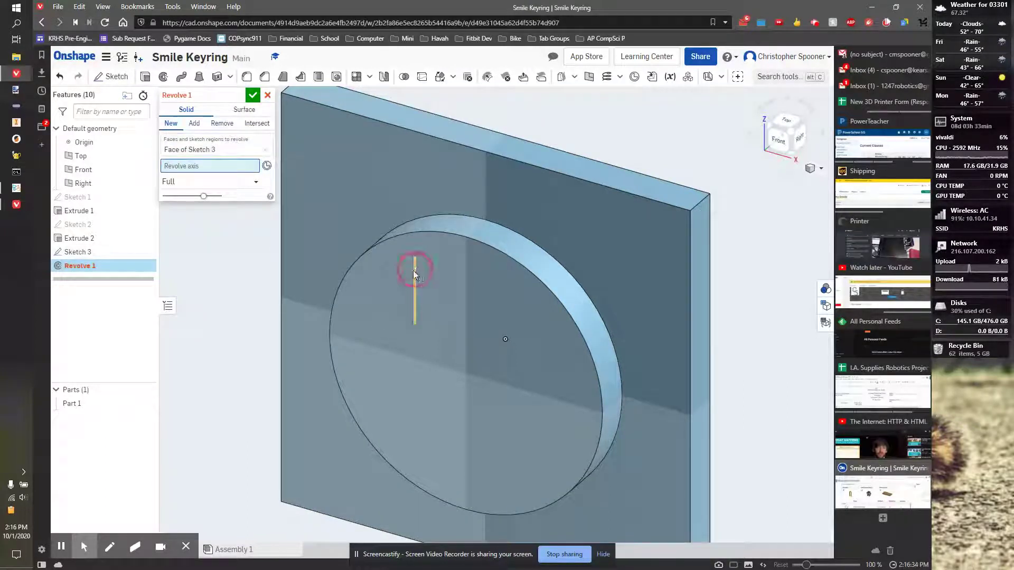
pyautogui.click(217, 125)
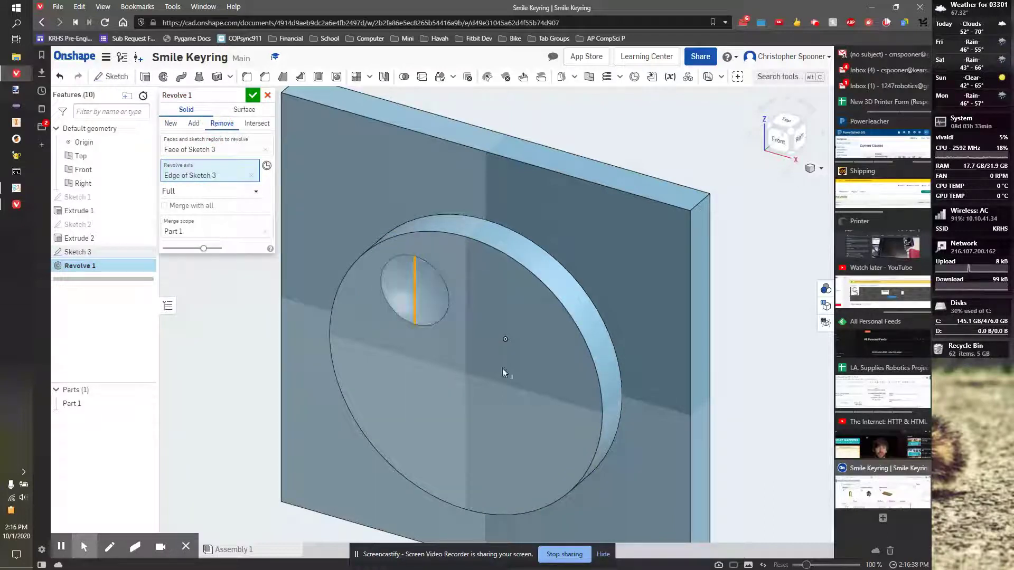
pyautogui.click(194, 123)
pyautogui.click(222, 127)
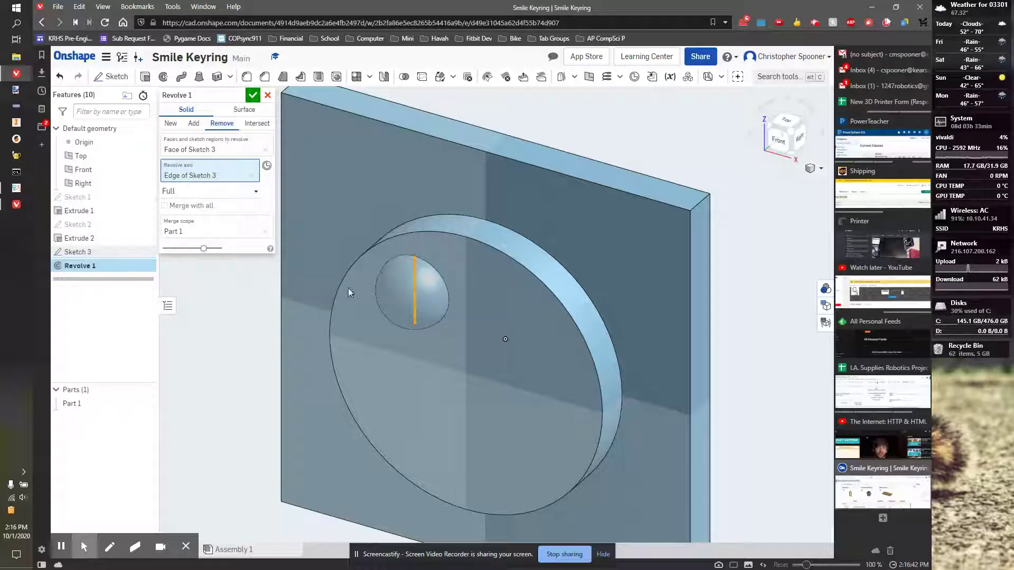
pyautogui.click(252, 97)
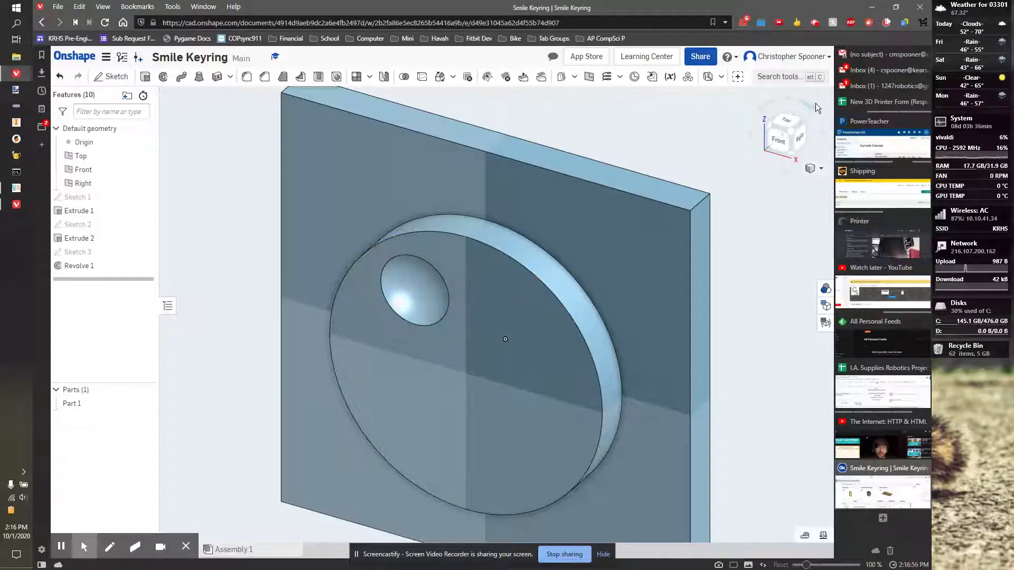
pyautogui.click(786, 141)
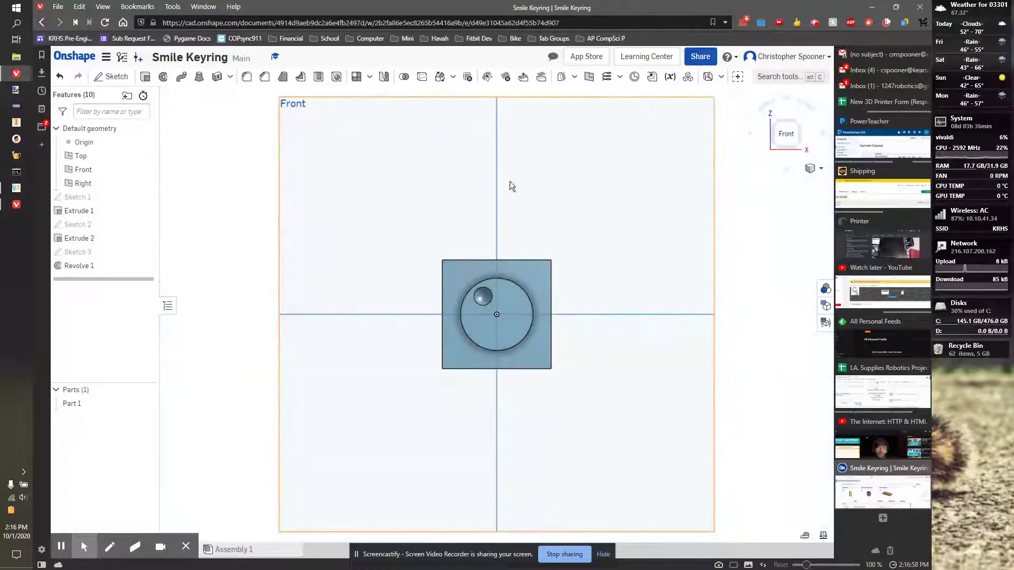
pyautogui.click(798, 121)
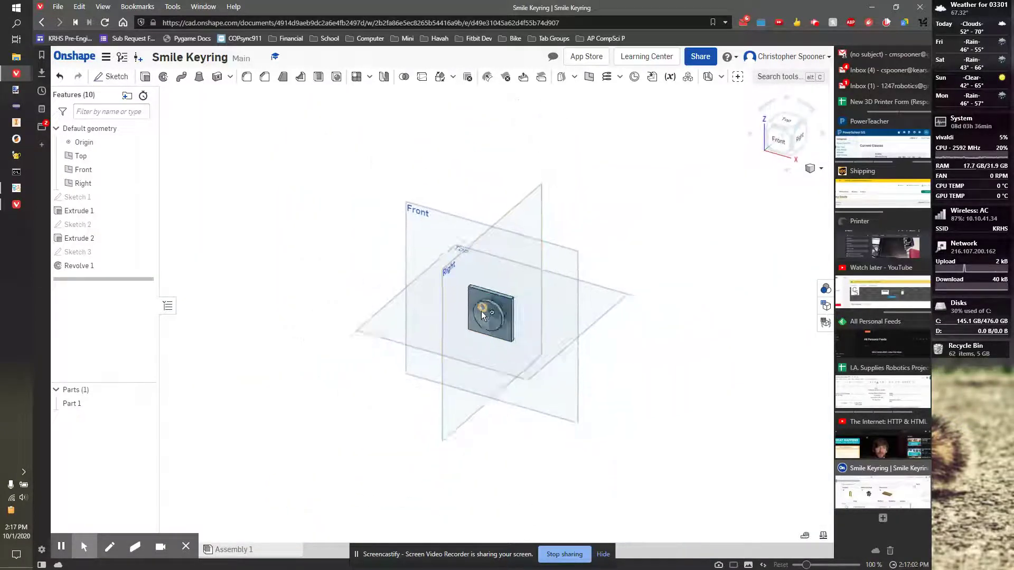
pyautogui.scroll(3, 481, 312)
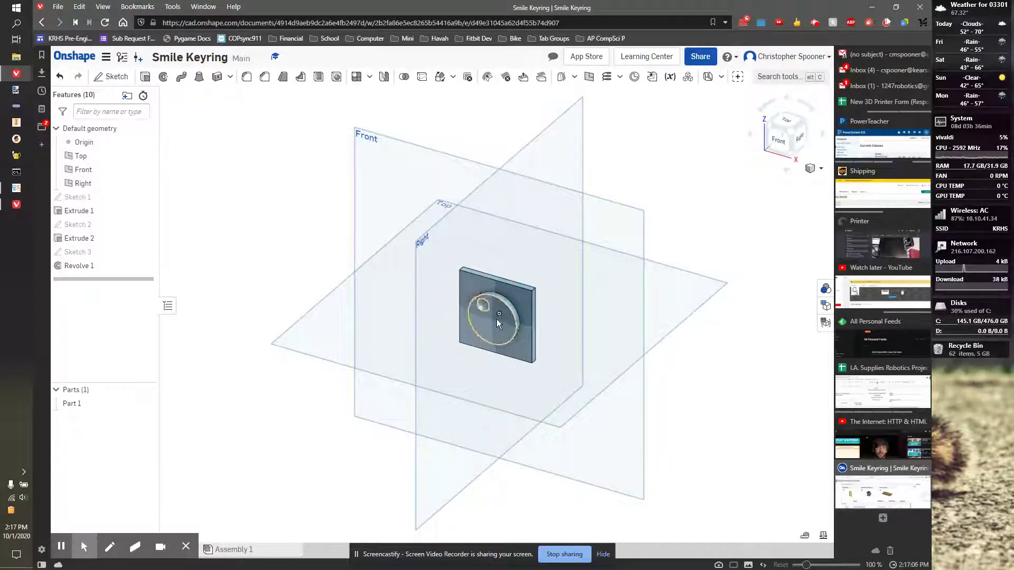
pyautogui.scroll(5, 497, 318)
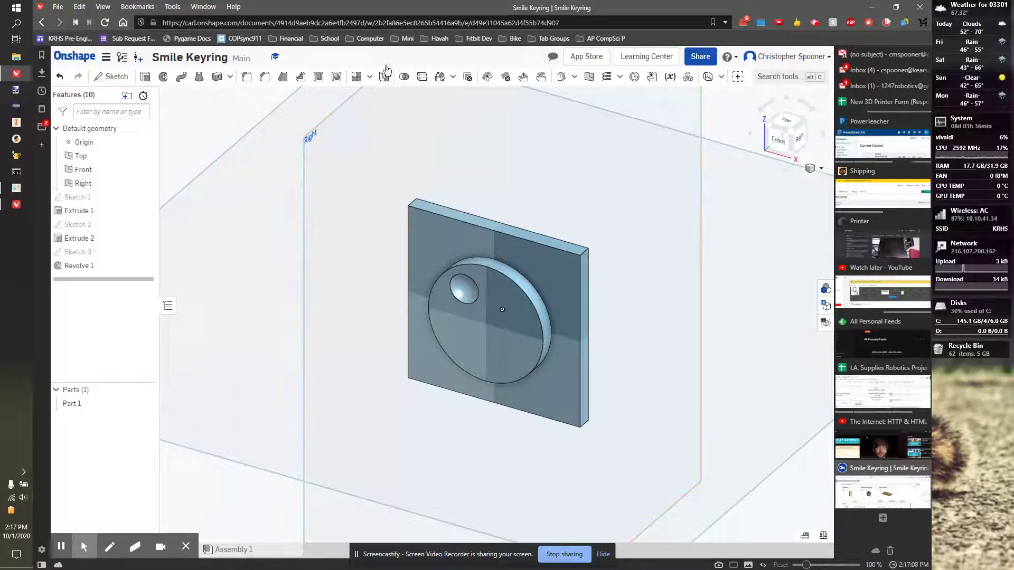
# - Feature-mirror Revolve 1 across the Right plane to create the second eye
pyautogui.click(384, 78)
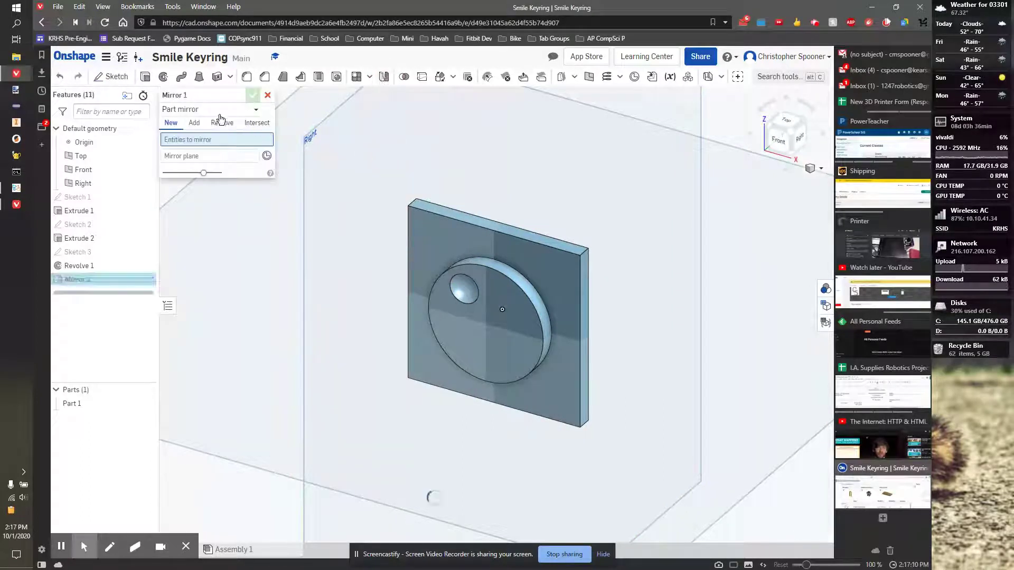
pyautogui.click(242, 110)
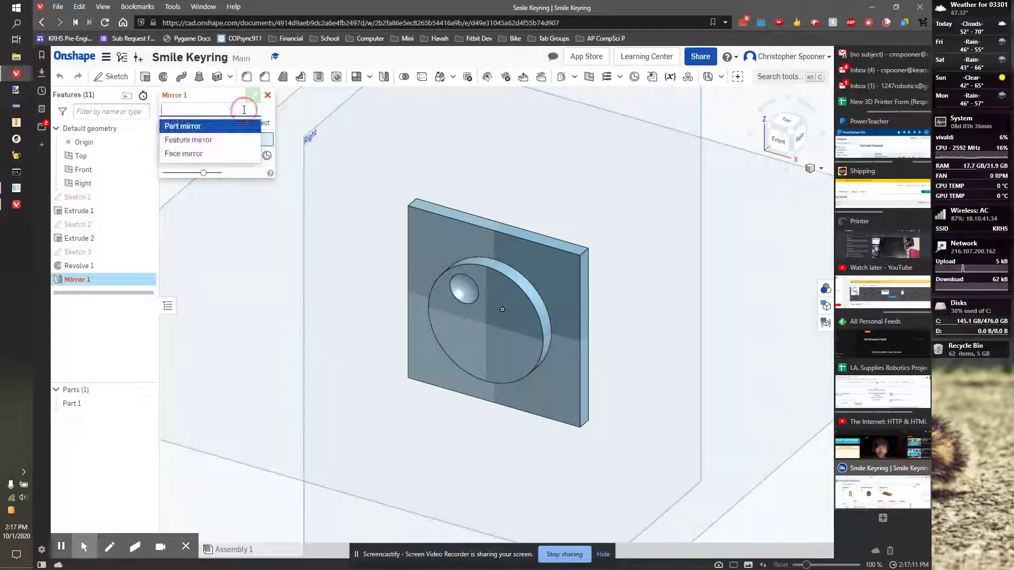
pyautogui.click(209, 138)
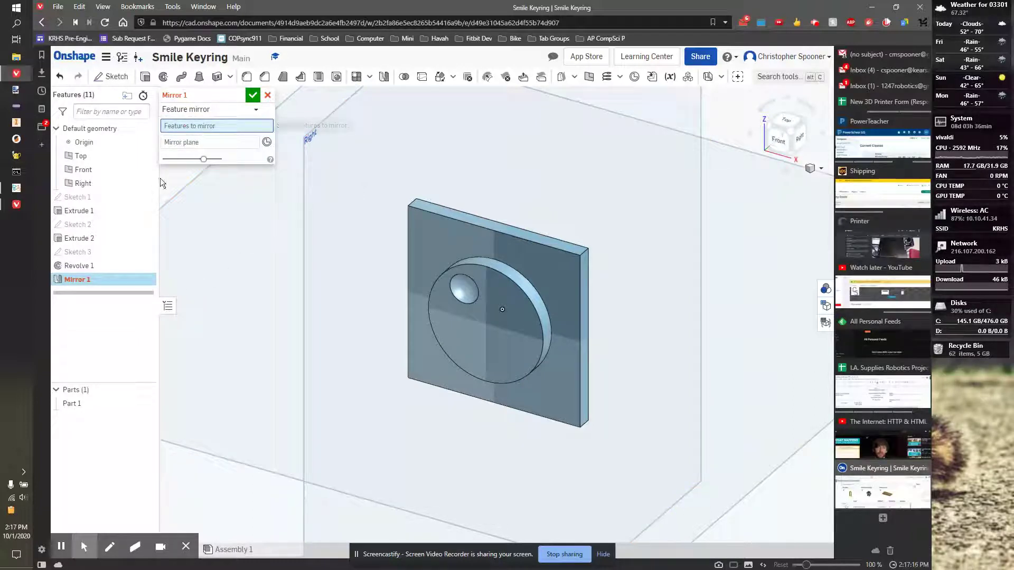
pyautogui.click(81, 265)
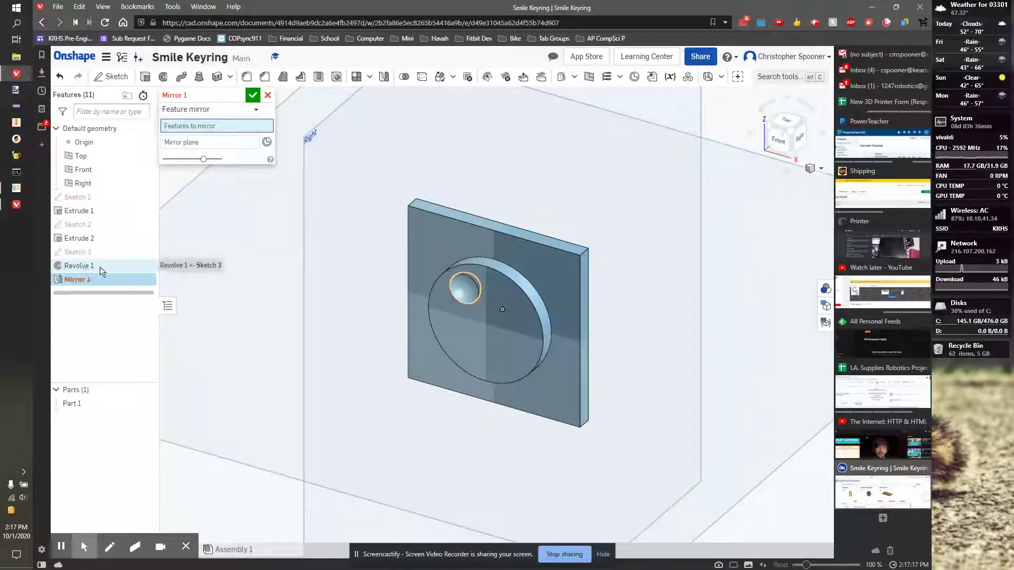
pyautogui.click(190, 153)
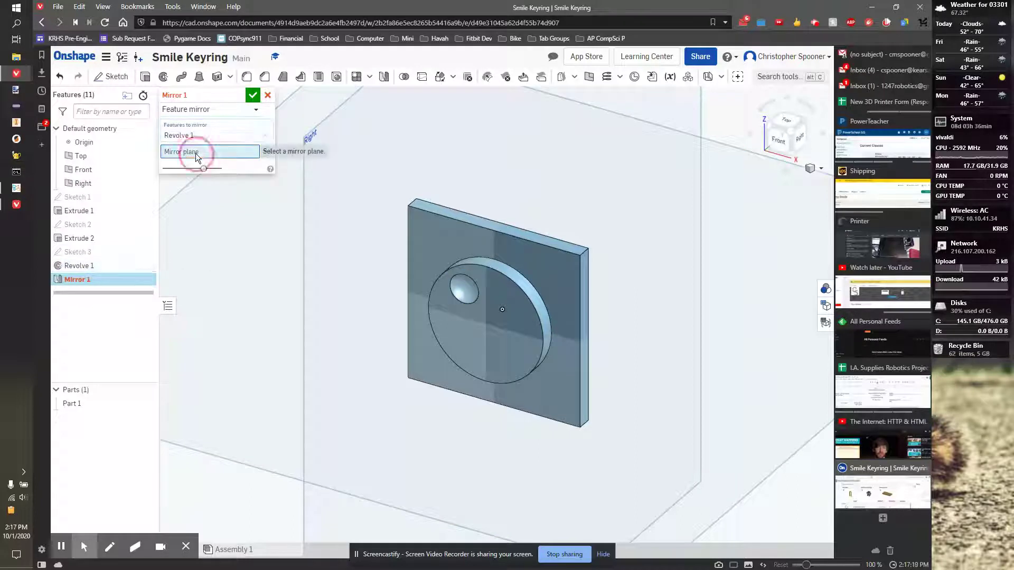
pyautogui.click(92, 183)
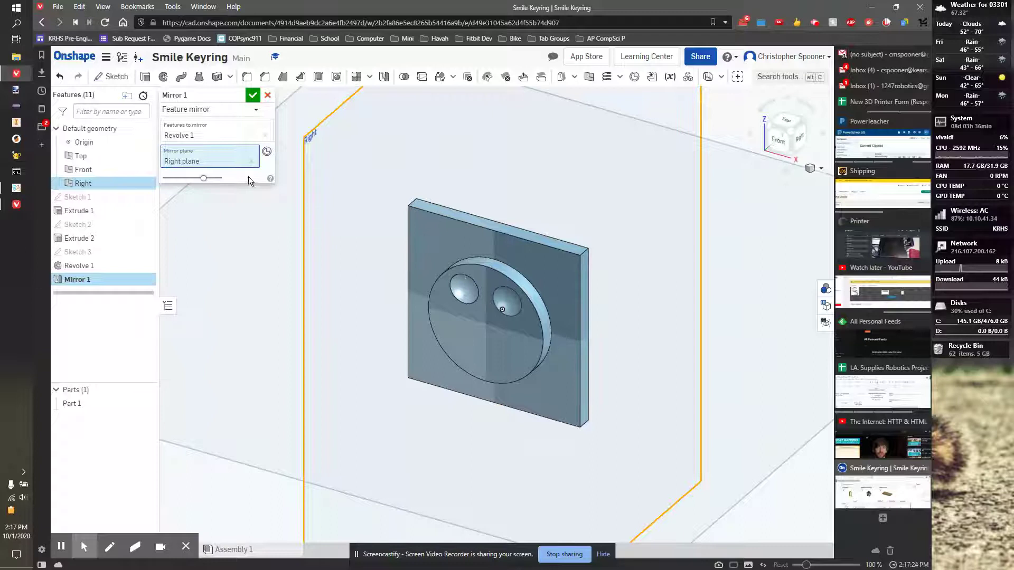
pyautogui.click(252, 95)
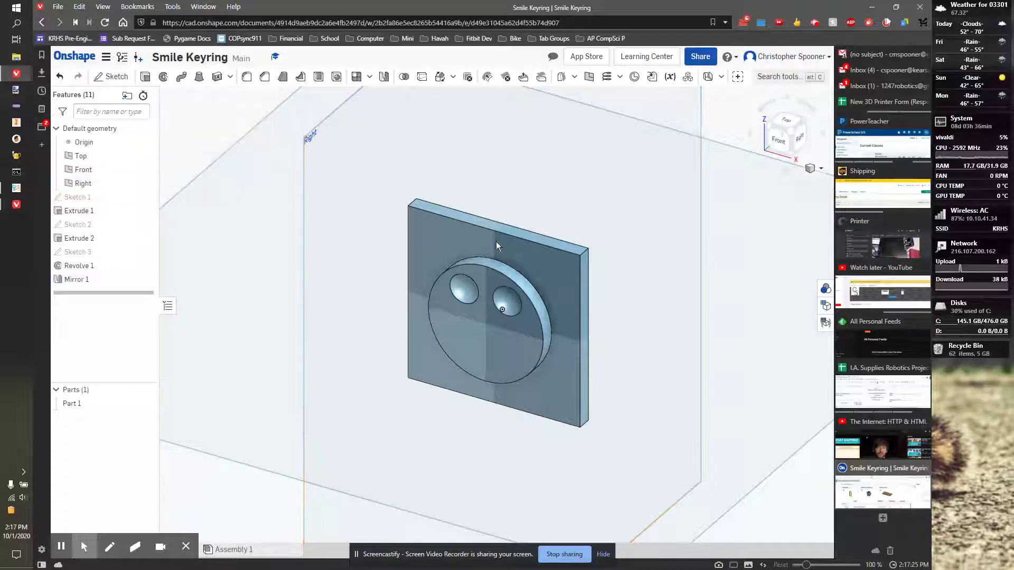
# - Switch to the front view and open Revolve 1, then cancel without changes
pyautogui.click(782, 144)
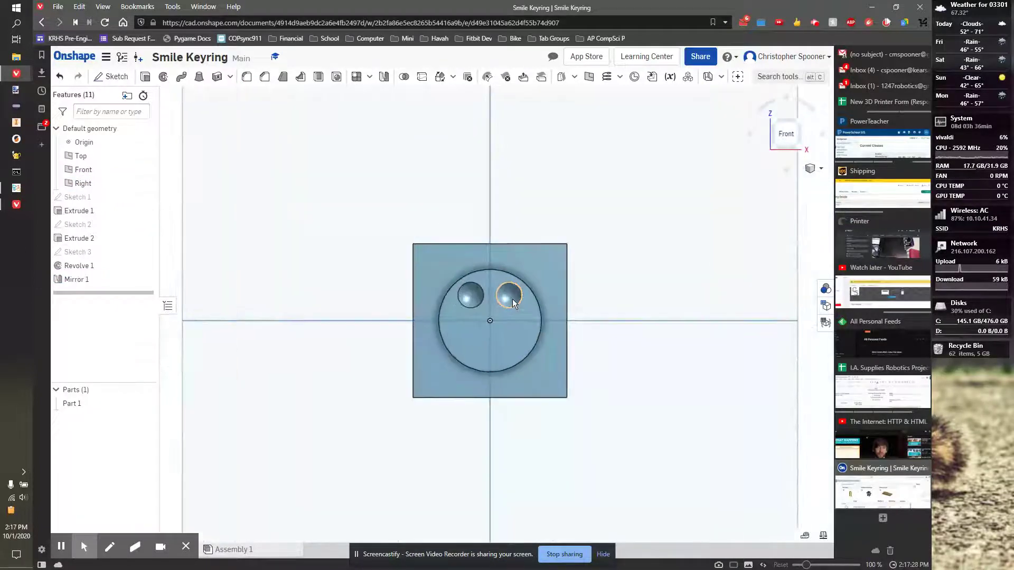
pyautogui.click(64, 272)
pyautogui.doubleClick(63, 272)
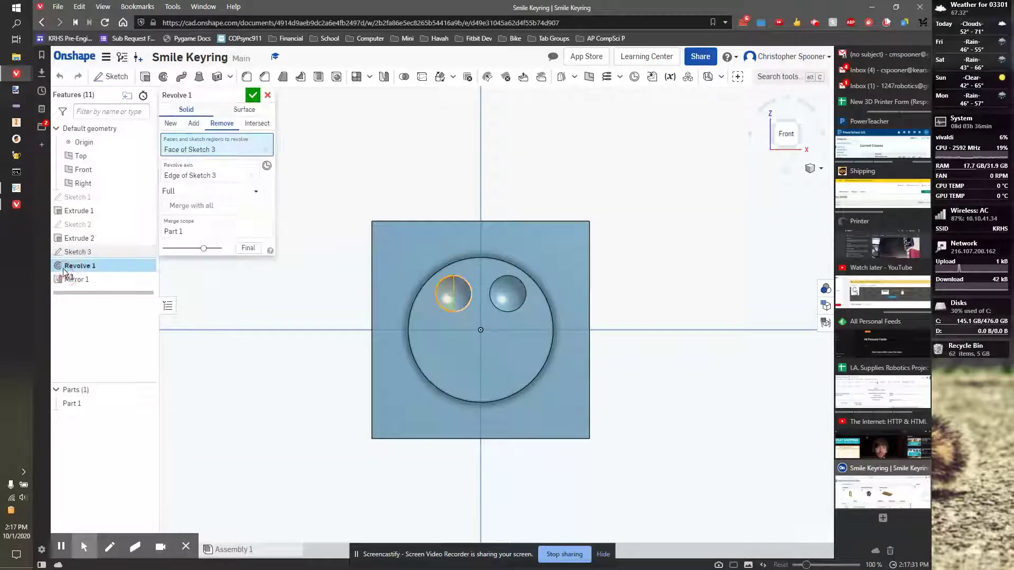
pyautogui.click(267, 96)
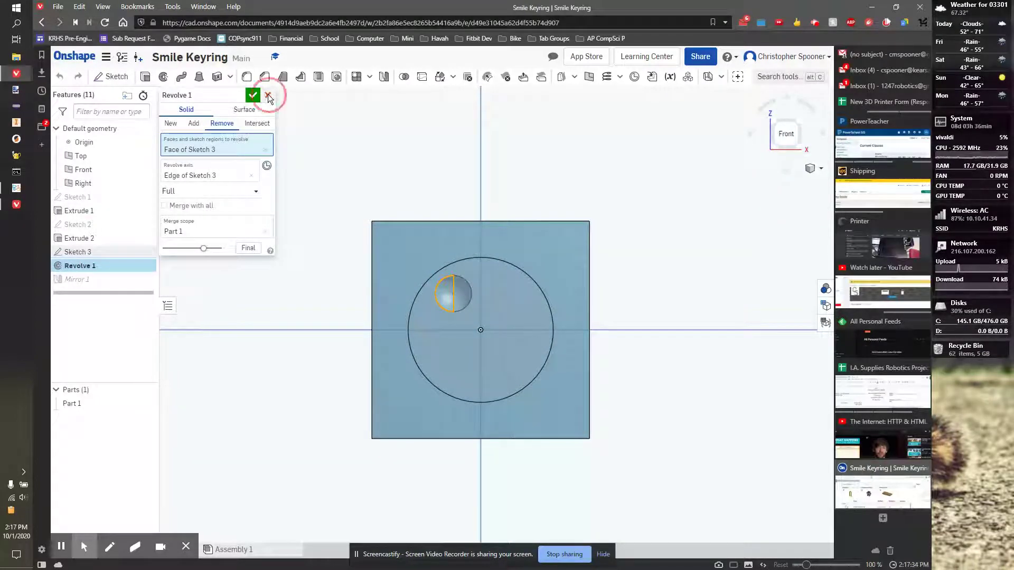
# - Change the eye line dimension in Sketch 3 from 0.25 to 0.2
pyautogui.doubleClick(76, 253)
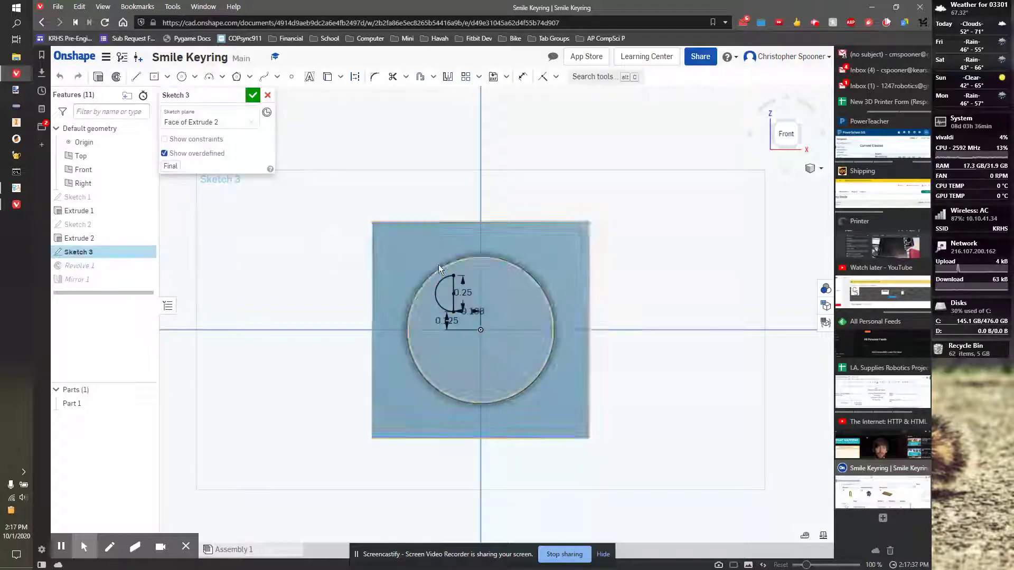
pyautogui.write('0.2')
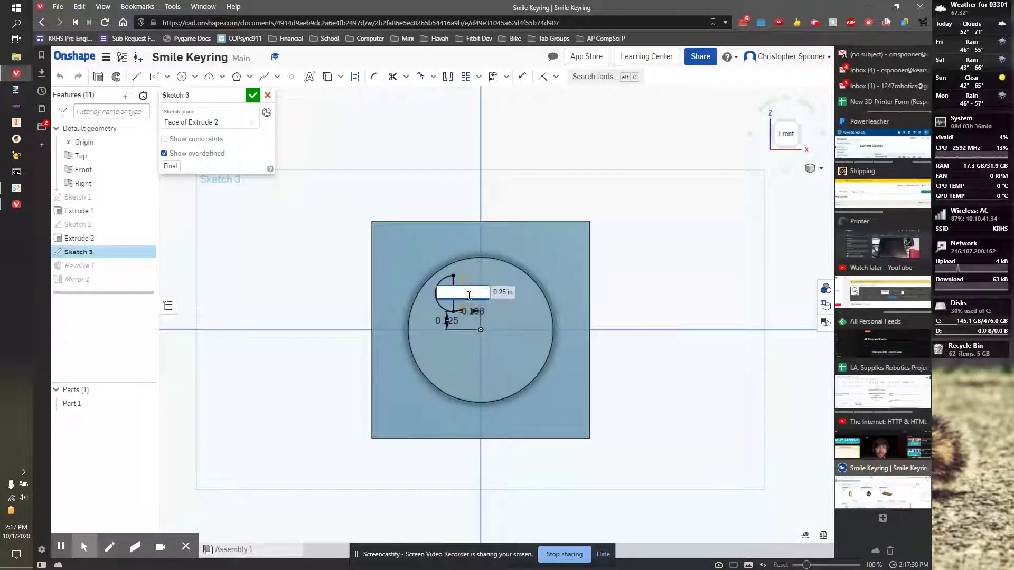
pyautogui.press('Return')
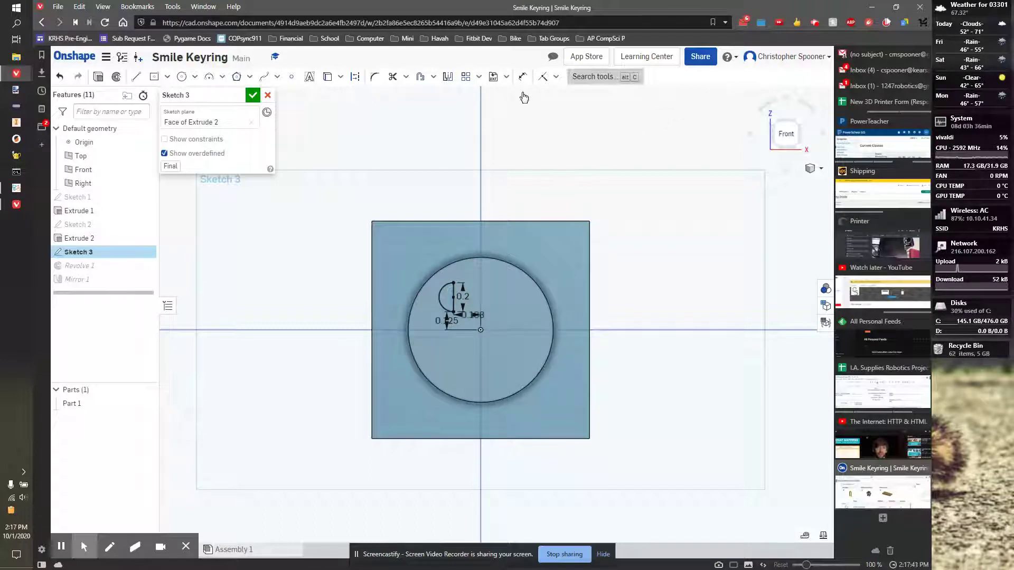
pyautogui.click(253, 97)
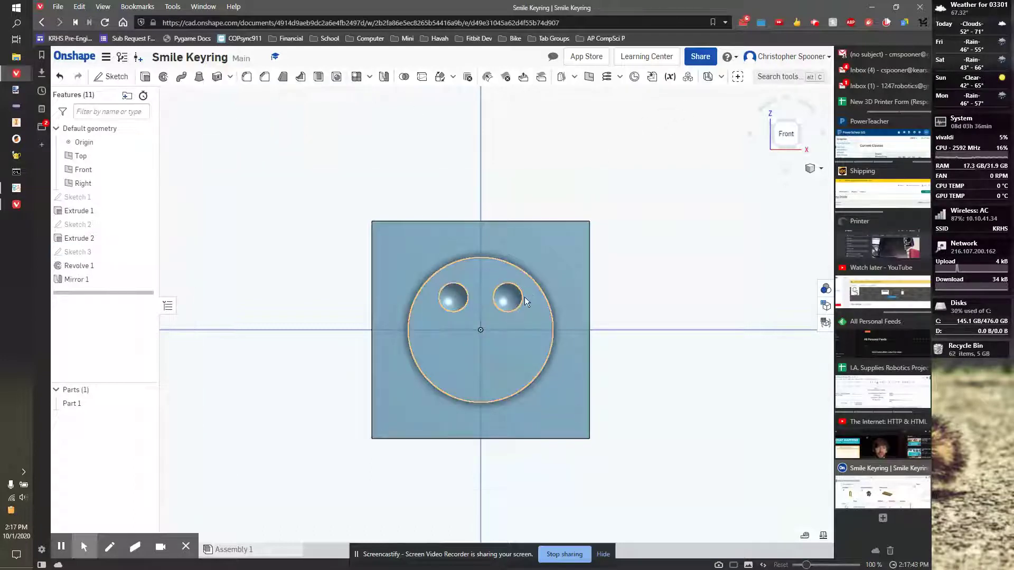
pyautogui.scroll(3, 478, 303)
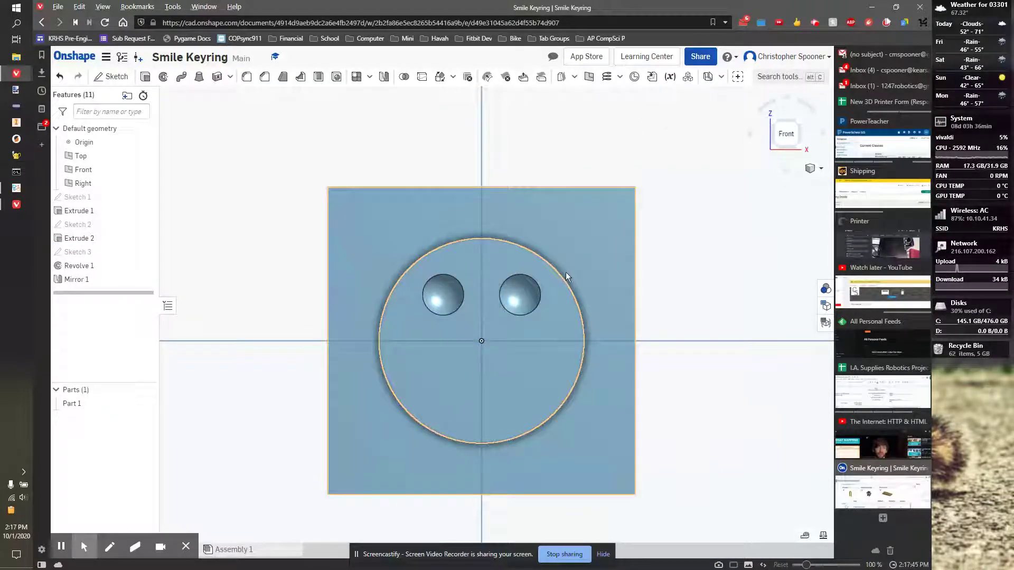
pyautogui.hotkey('alt', 'Tab')
pyautogui.hotkey('alt', 'Tab')
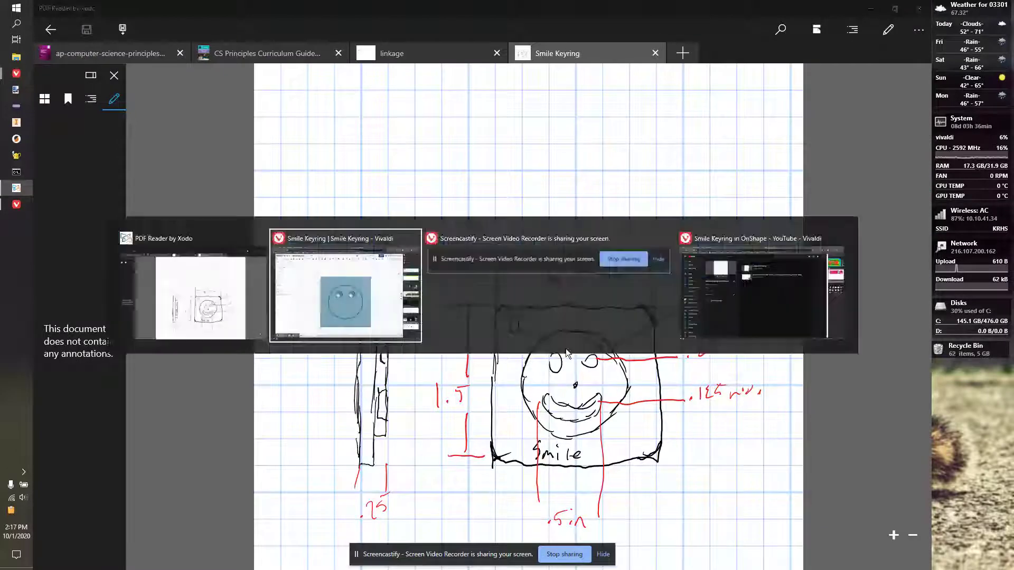